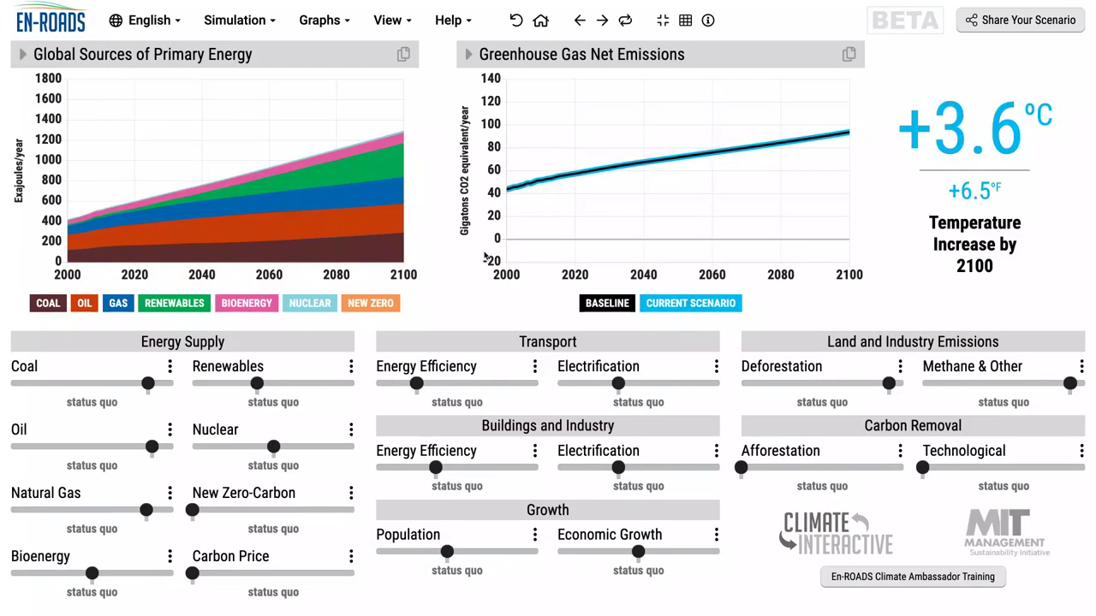
Step the Carbon Price slider through low, medium and high up to very high
click(202, 572)
click(220, 574)
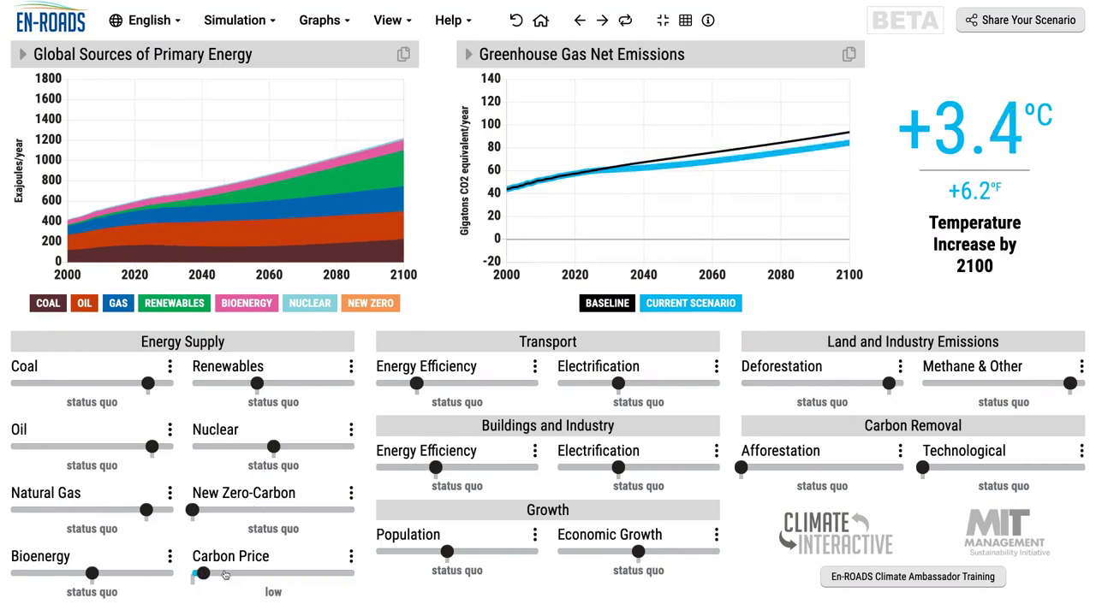
click(253, 576)
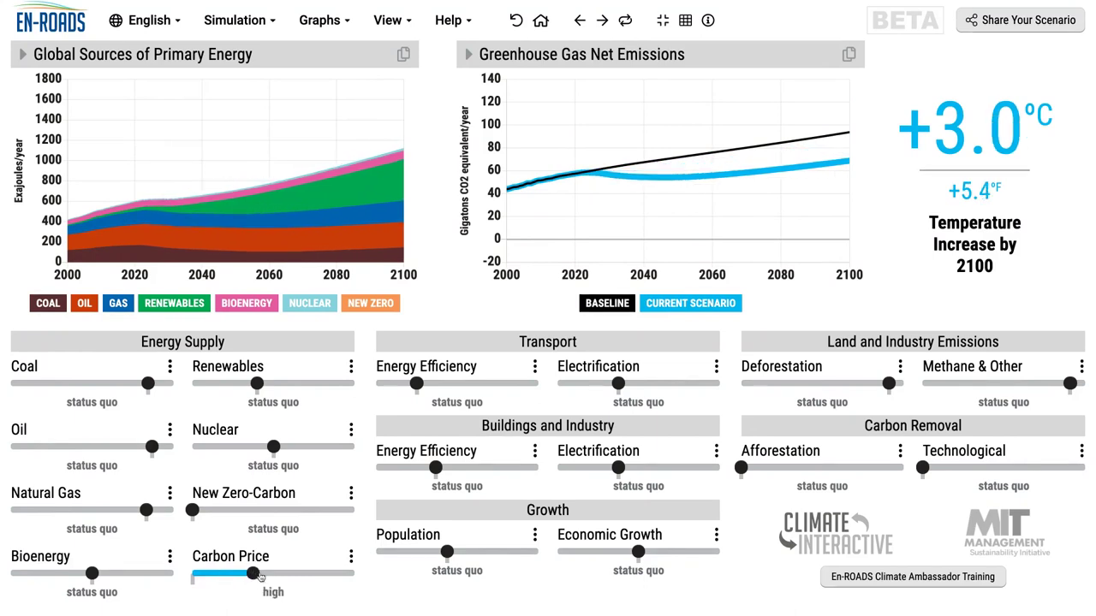
click(311, 573)
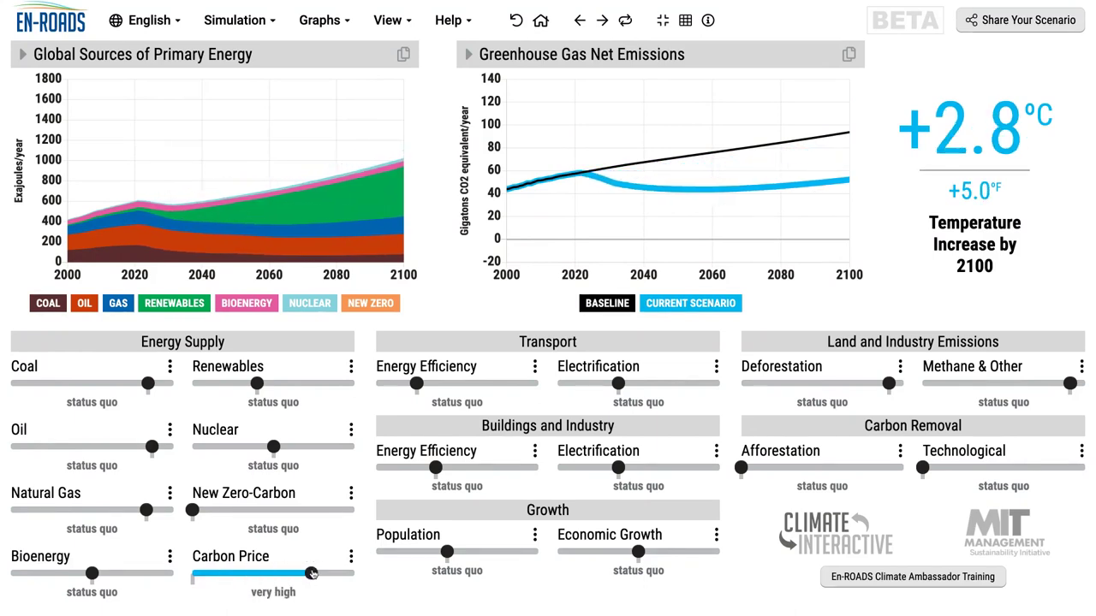
In the Carbon Price detail panel, try 131, 20 and 84 $/ton, then settle on 103 $/ton CO2
click(350, 556)
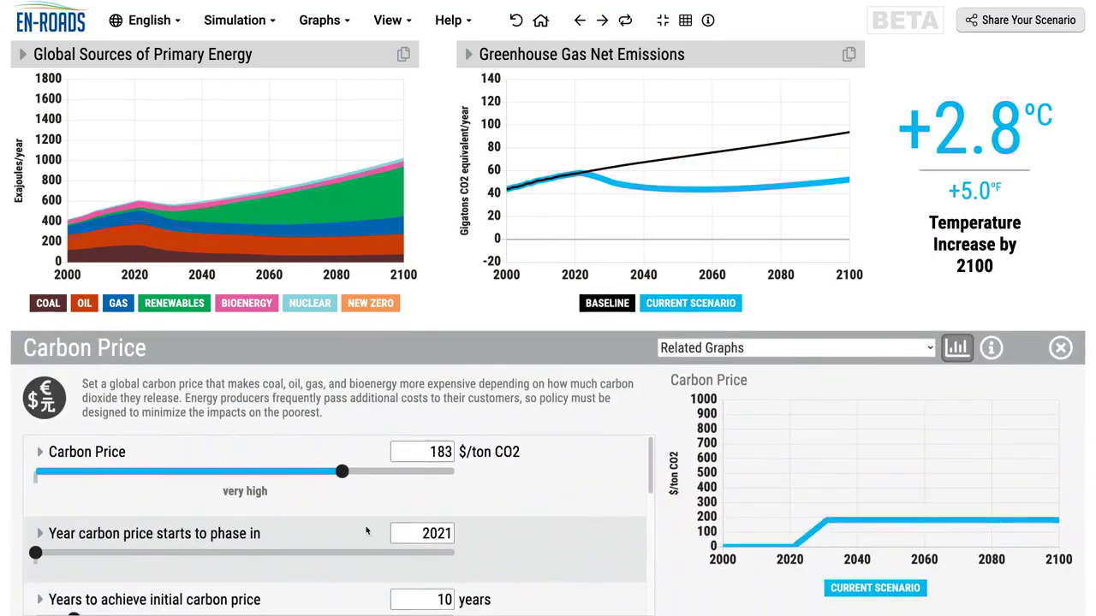
click(255, 471)
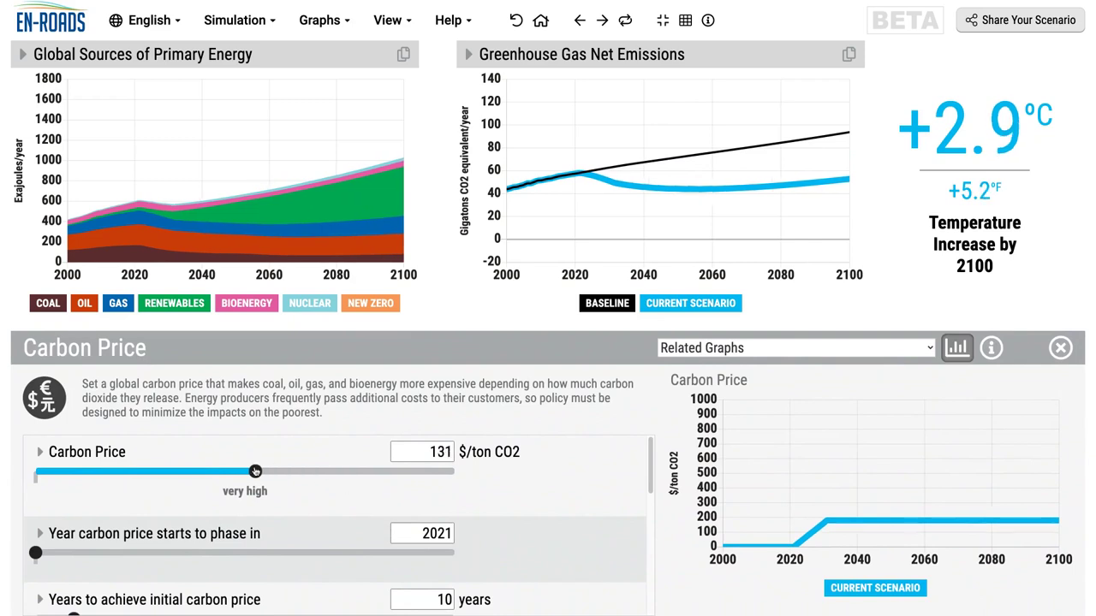
click(151, 470)
click(71, 472)
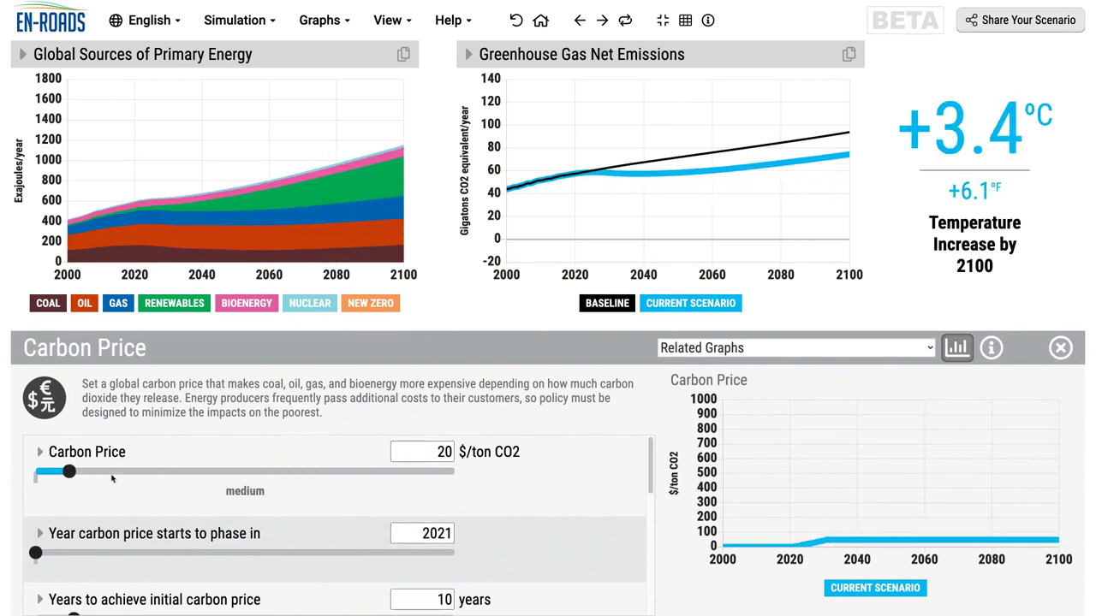
click(176, 471)
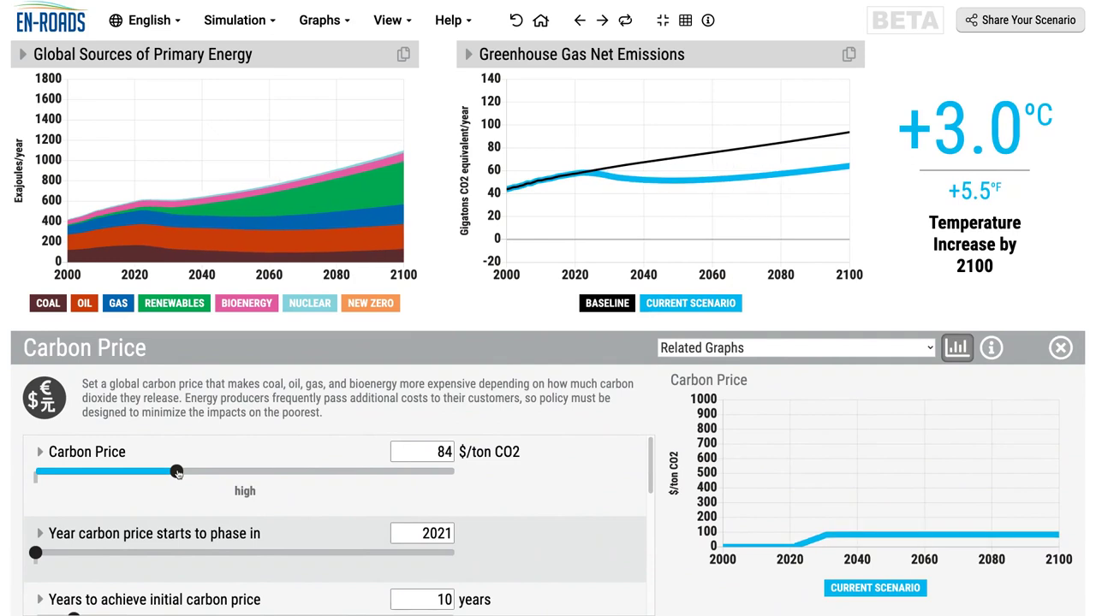
click(208, 471)
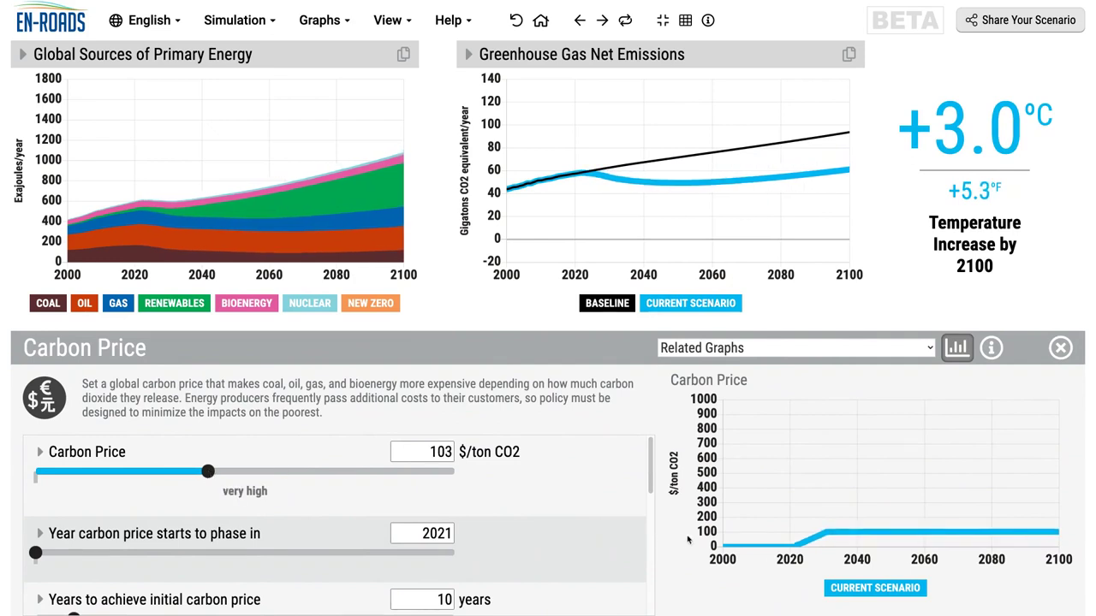
mouse_move(831, 536)
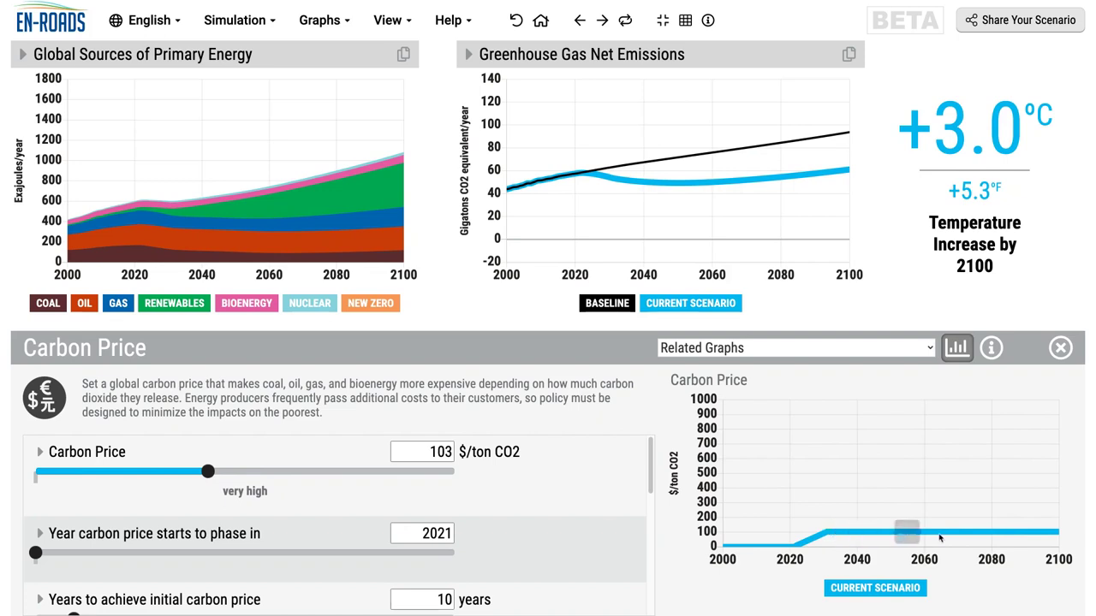
Set Years to achieve initial carbon price to 7
scroll(73, 589, down, 1)
scroll(73, 589, down, 1)
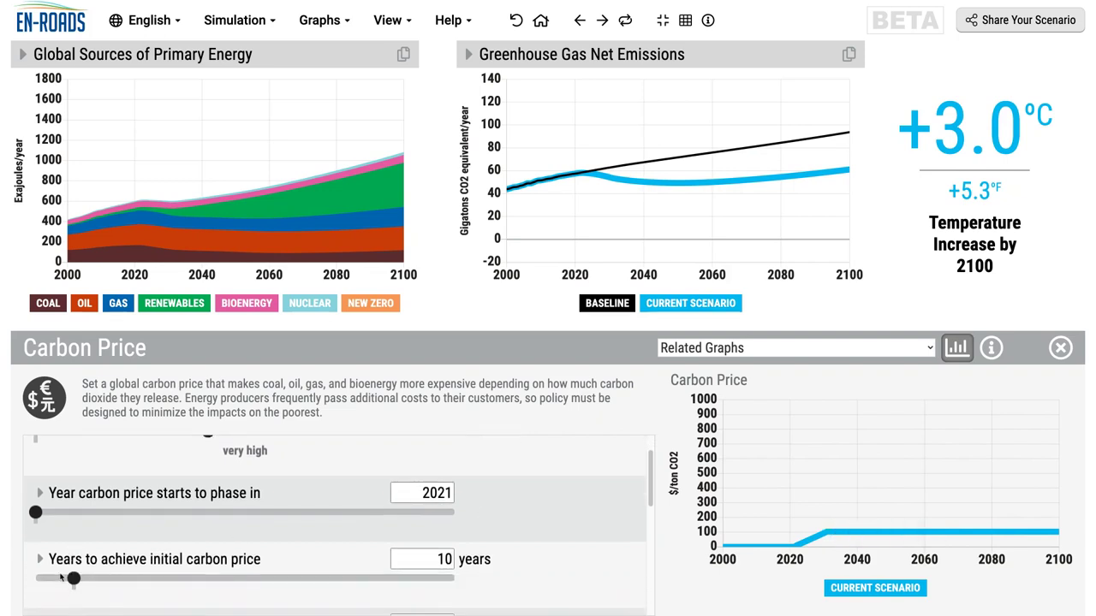
click(62, 579)
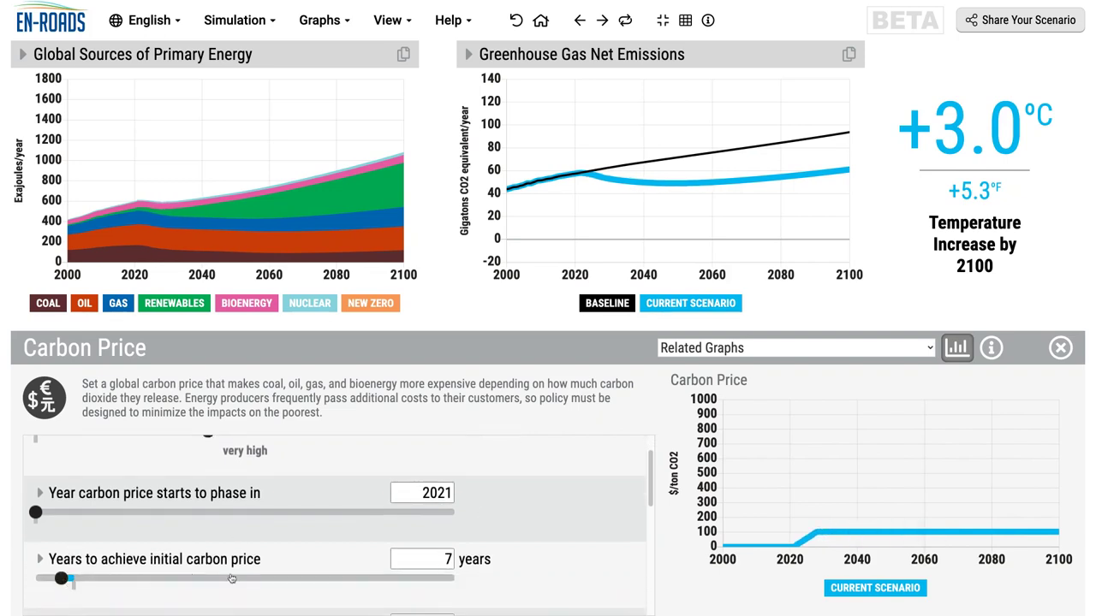
Set the final carbon price to 299 $/ton, starting 2032 and reached over 57 years
scroll(231, 579, down, 2)
scroll(231, 579, down, 5)
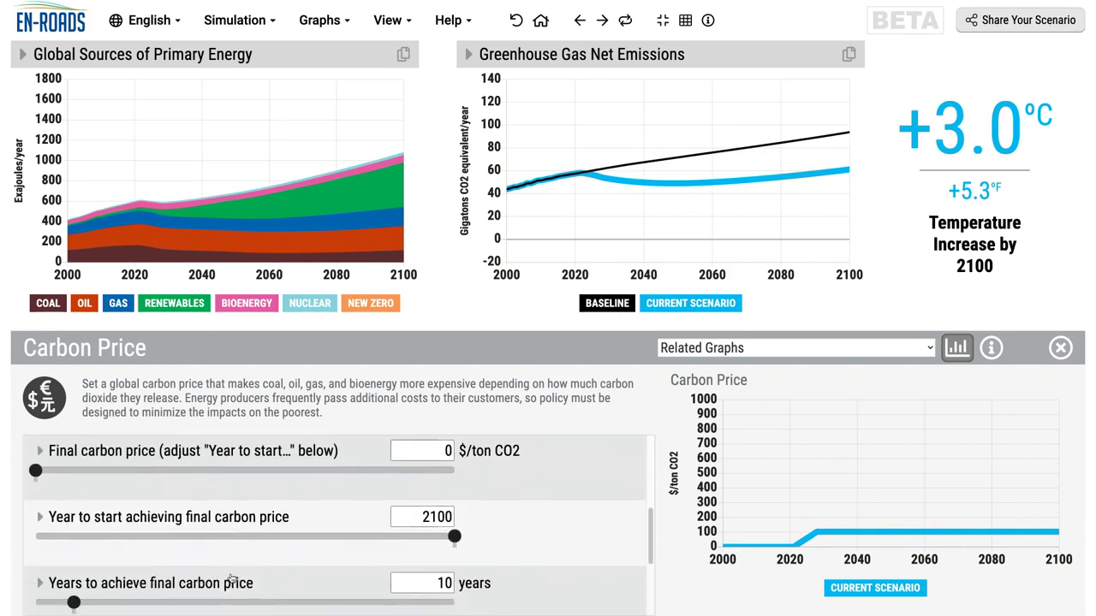
scroll(231, 579, up, 1)
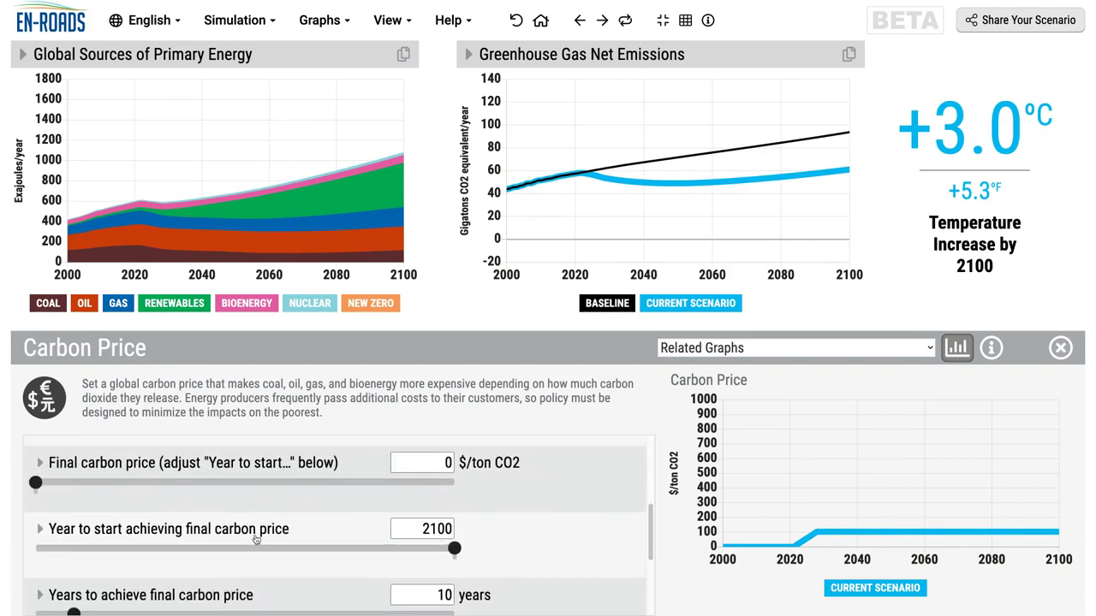
click(184, 485)
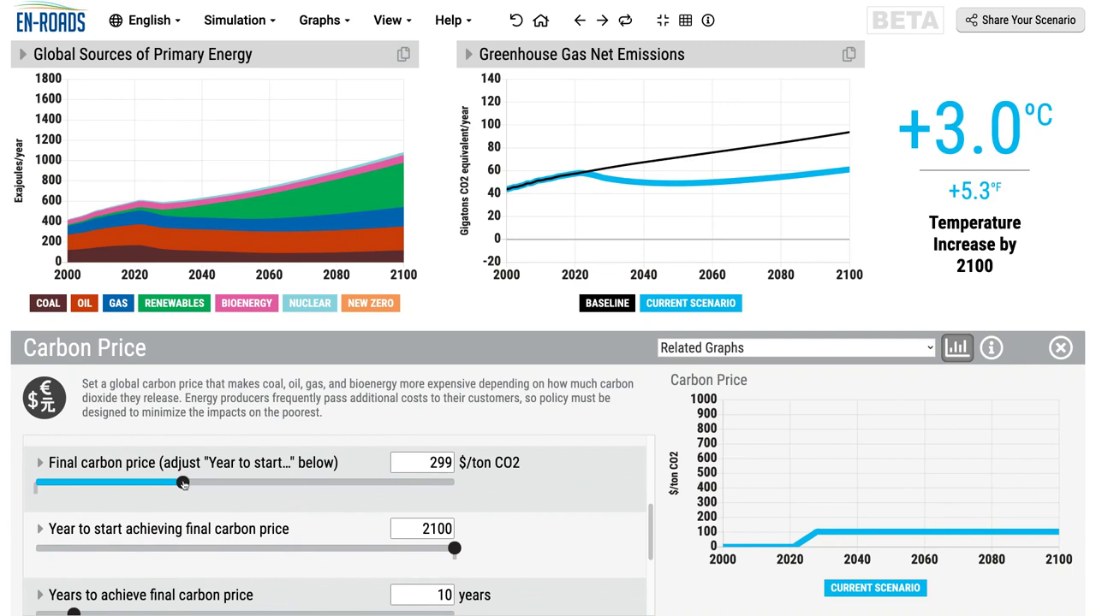
click(94, 547)
scroll(98, 552, down, 1)
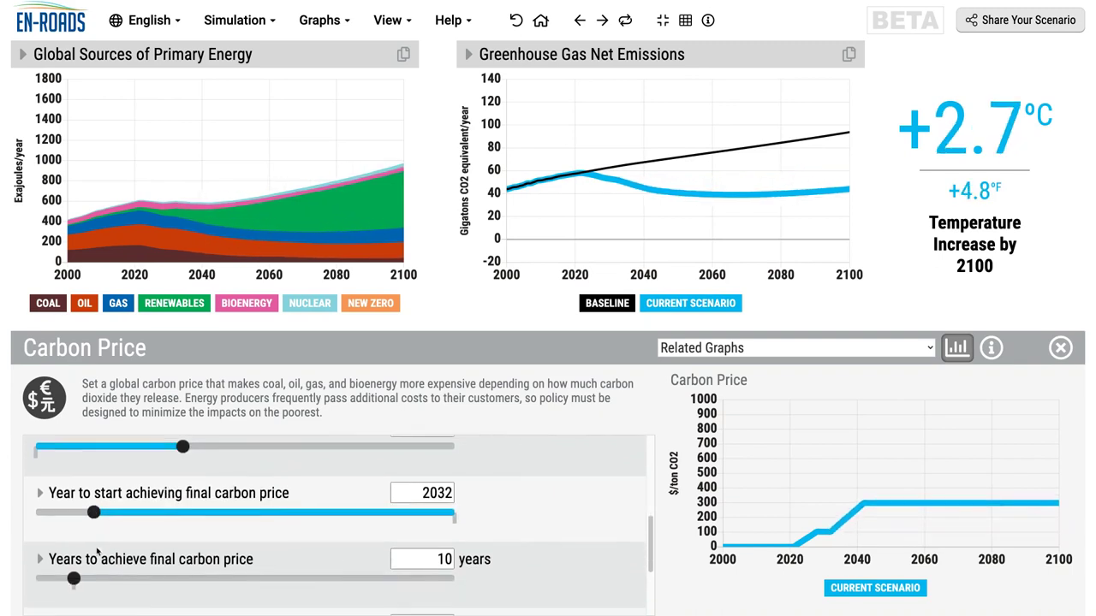
scroll(98, 552, down, 1)
click(271, 555)
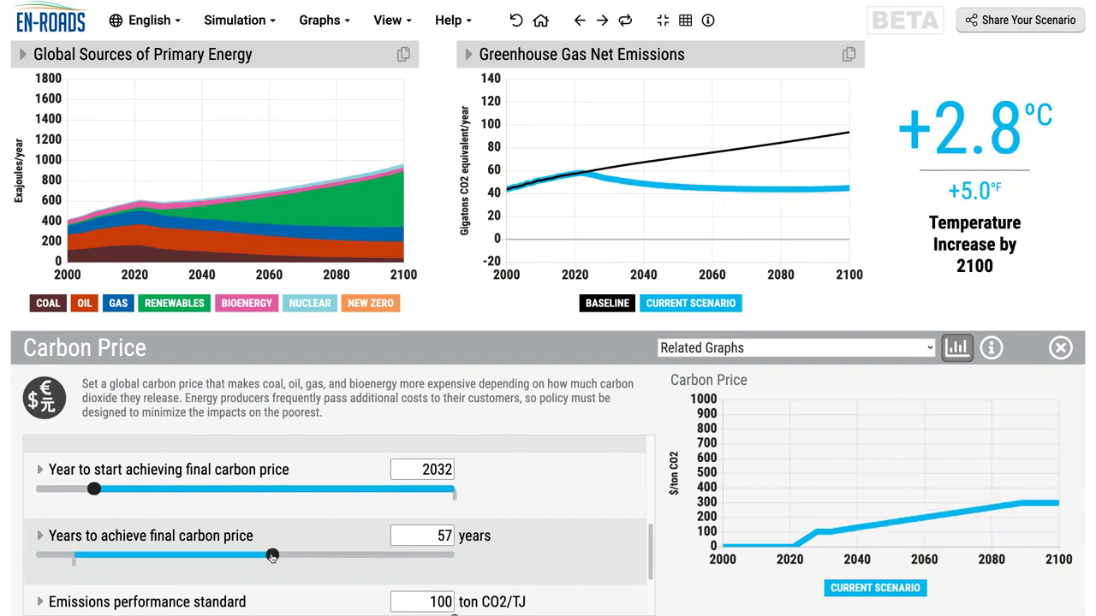
scroll(271, 556, down, 1)
scroll(271, 556, up, 6)
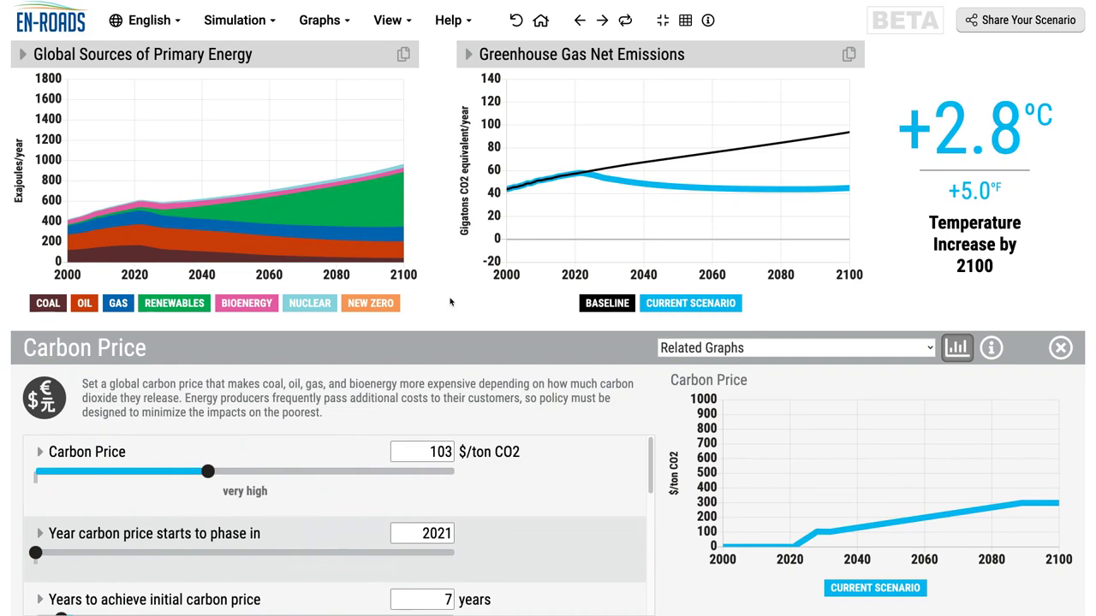
Close the carbon price details, reset the scenario, and drag the carbon price to maximum (+2.7°C)
click(450, 301)
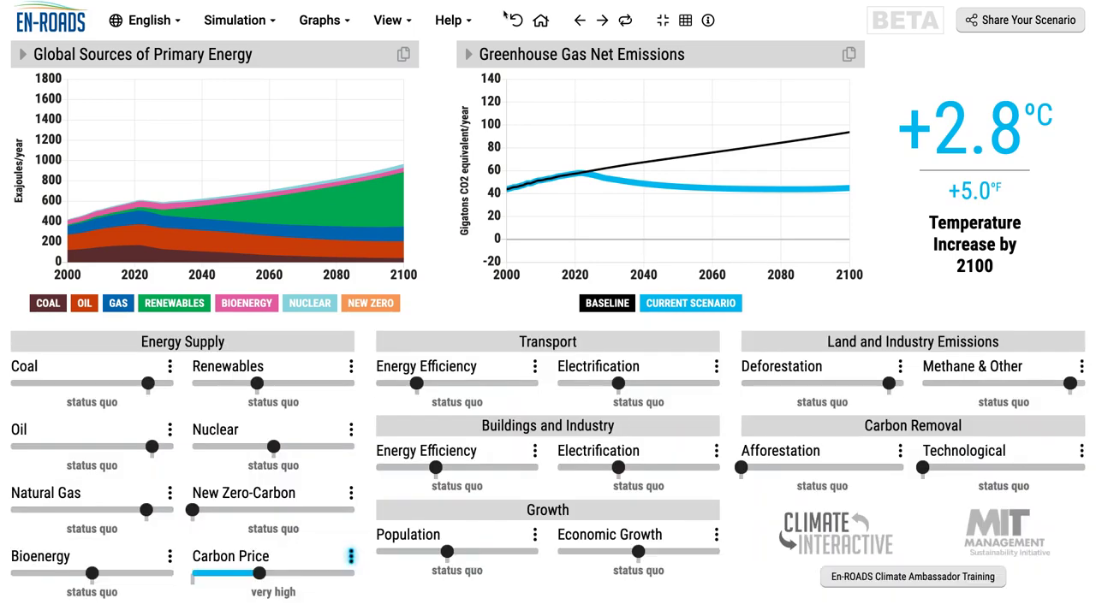
click(517, 23)
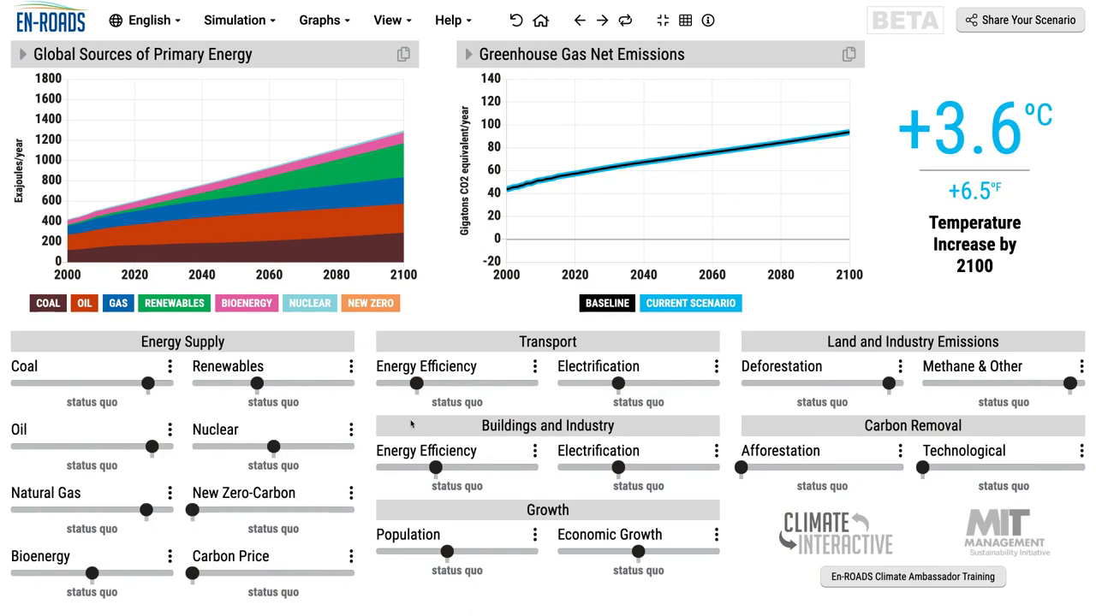
click(293, 574)
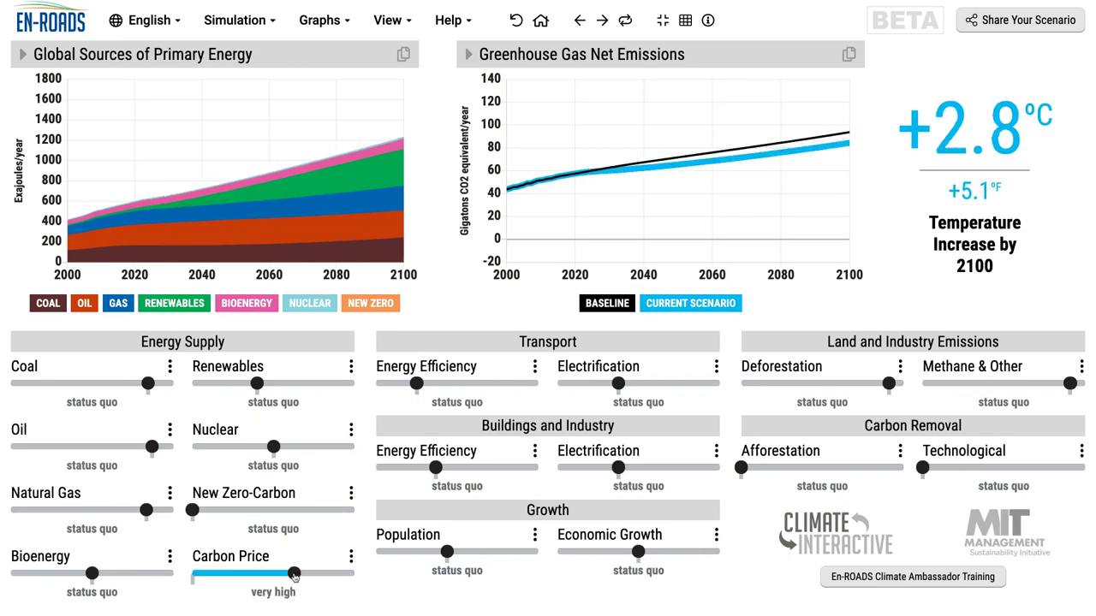
drag(293, 577, 332, 574)
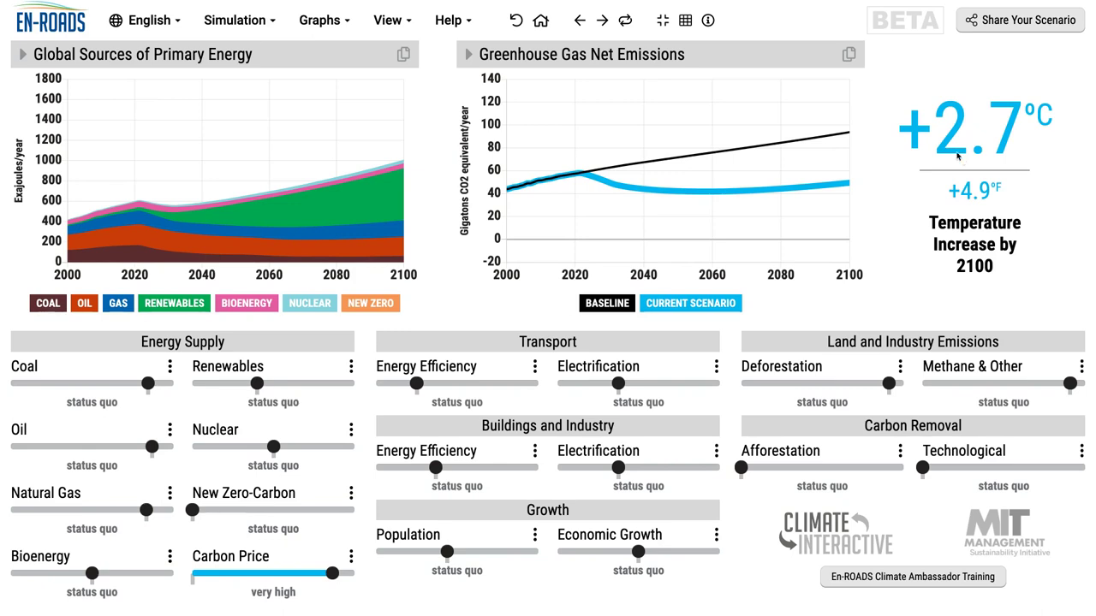
Raise deforestation, methane, removal, afforestation, efficiency and renewables policies to +1.8°C, then reset everything
click(779, 385)
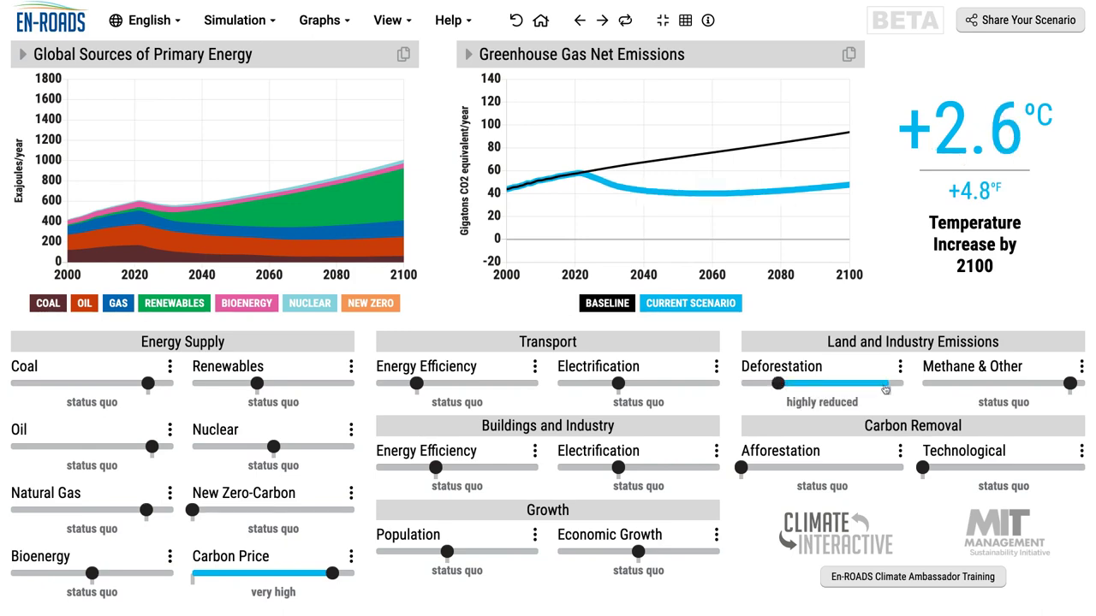
click(964, 385)
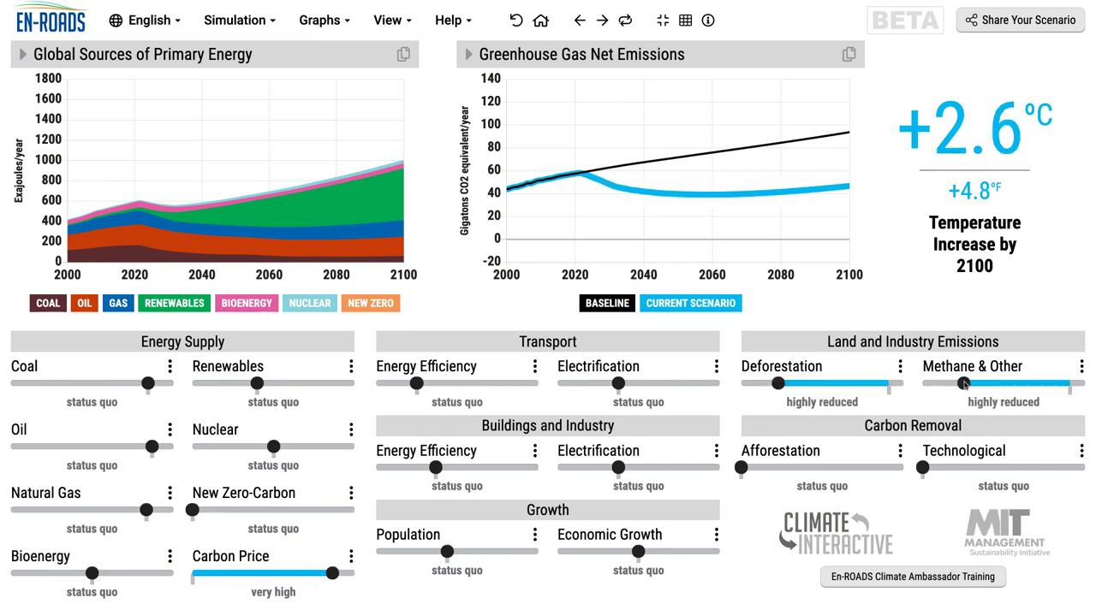
click(1002, 467)
click(810, 467)
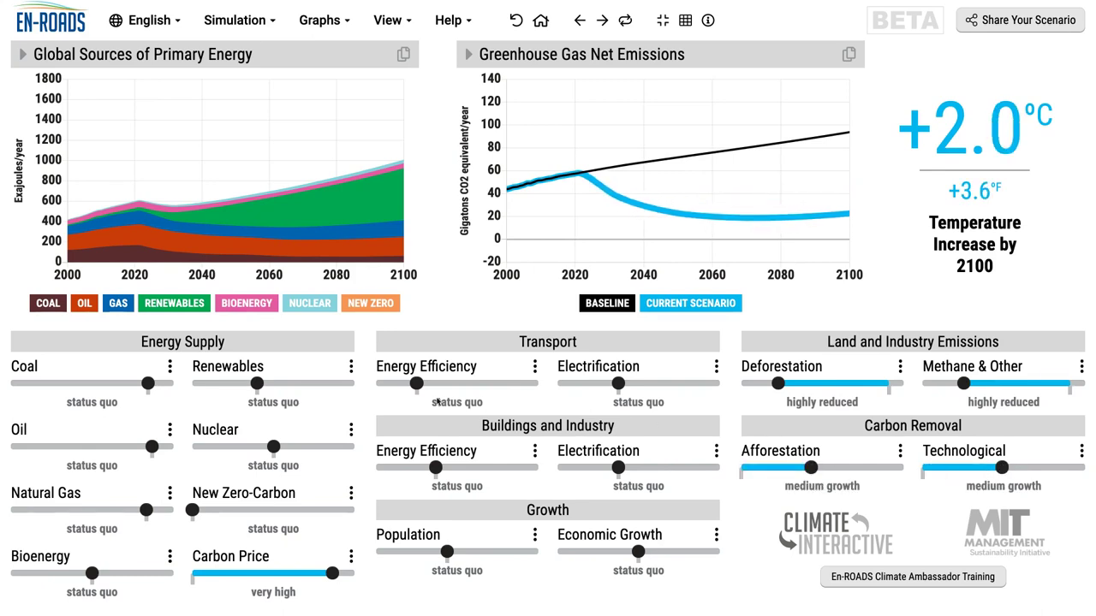
click(465, 384)
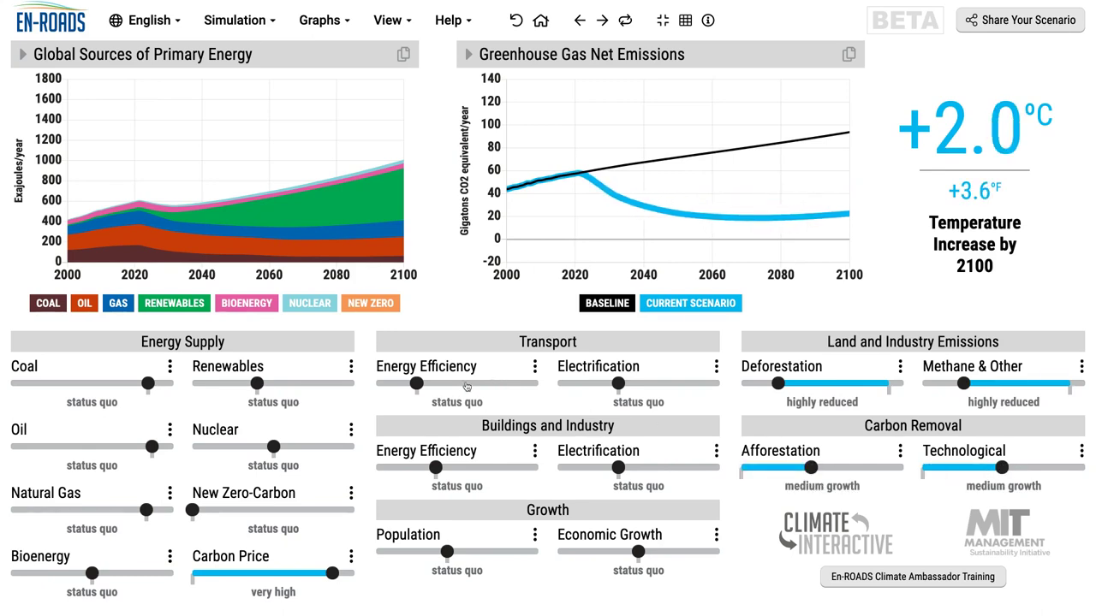
click(497, 467)
click(289, 384)
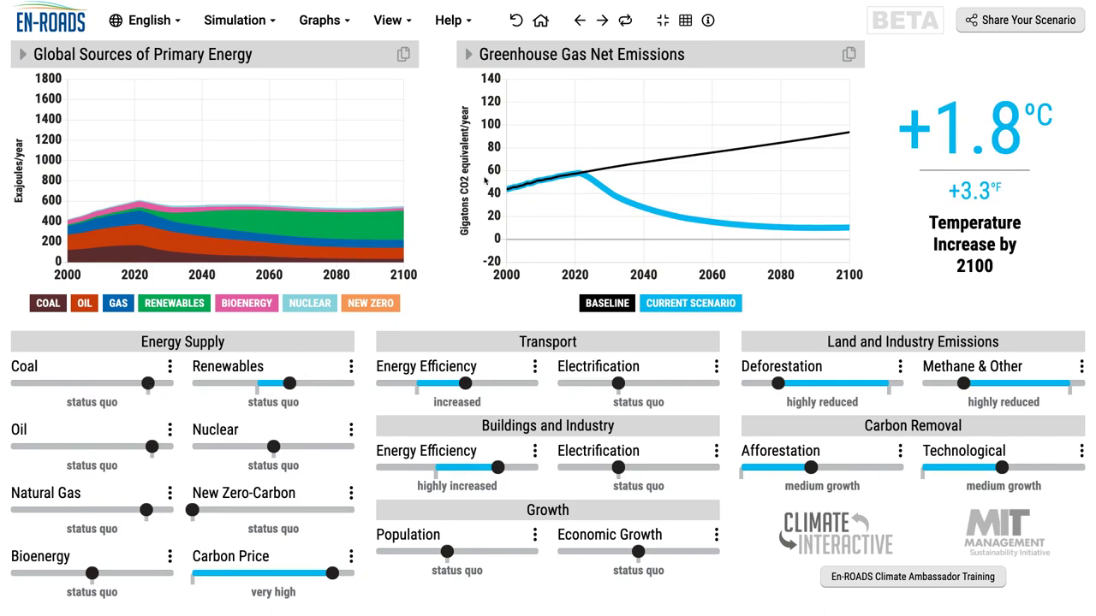
click(516, 20)
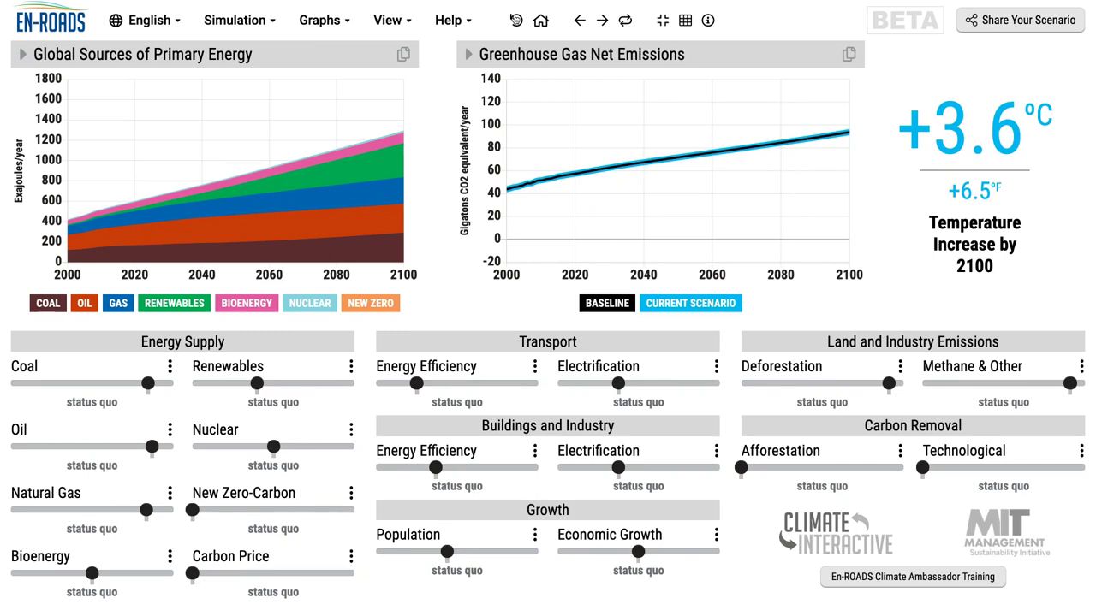
Toggle the very high carbon price against status quo, leaving it at very high (+2.8°C)
click(298, 574)
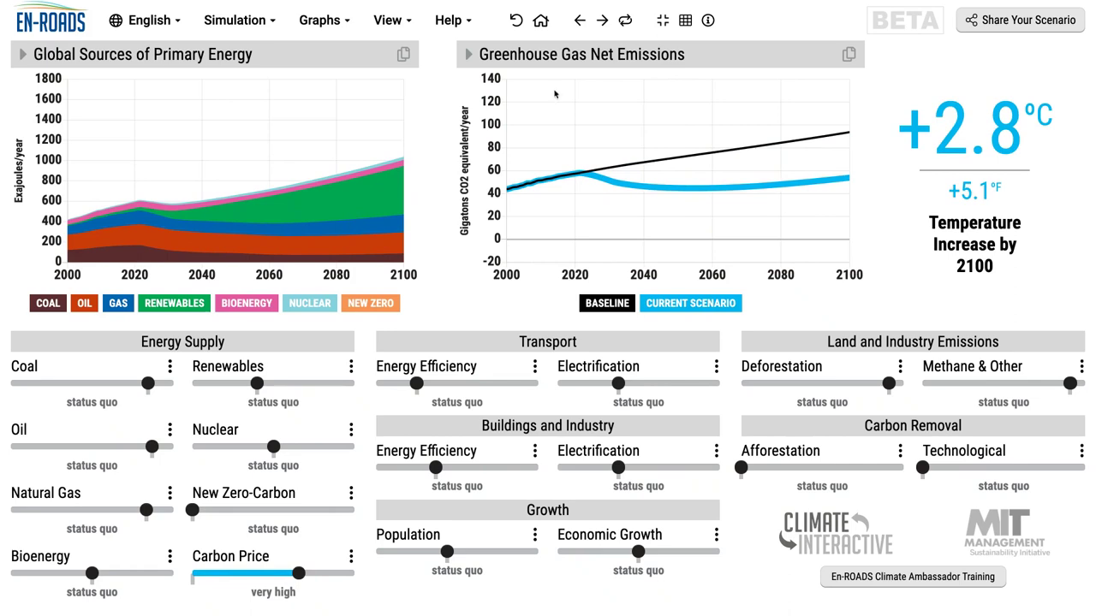
click(625, 21)
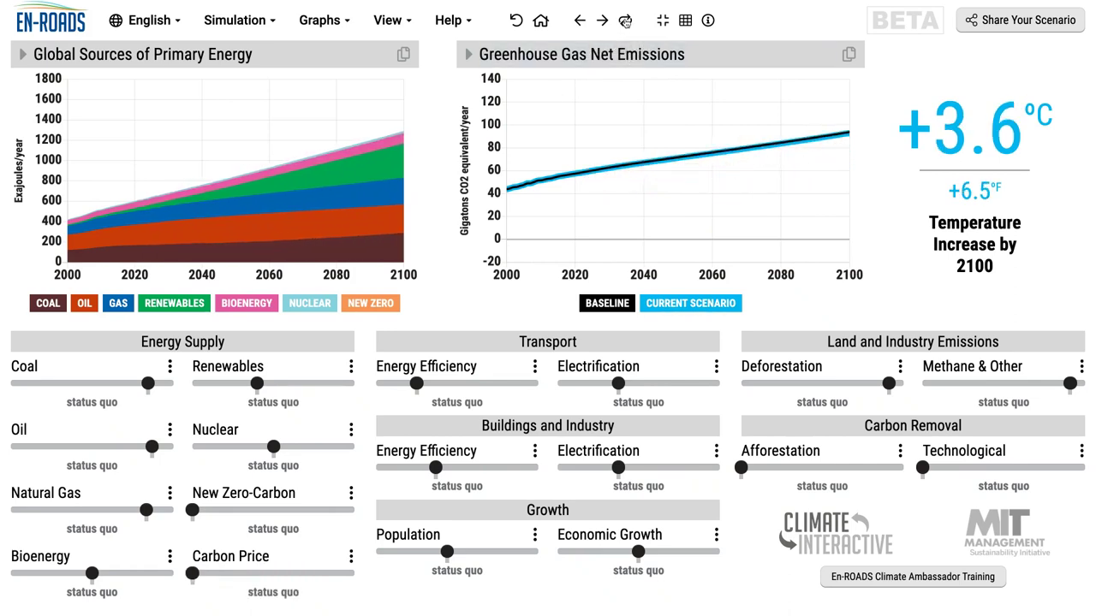
click(625, 21)
click(625, 21)
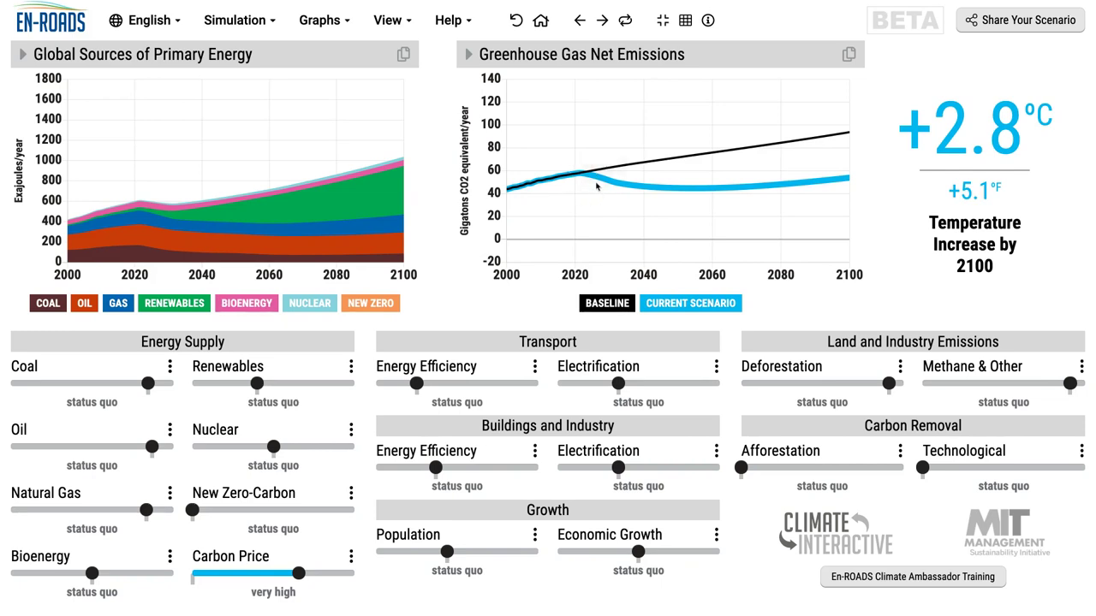
mouse_move(586, 176)
click(192, 53)
Switch the left graph through Coal and Natural Gas to Oil Primary Energy Demand
click(177, 255)
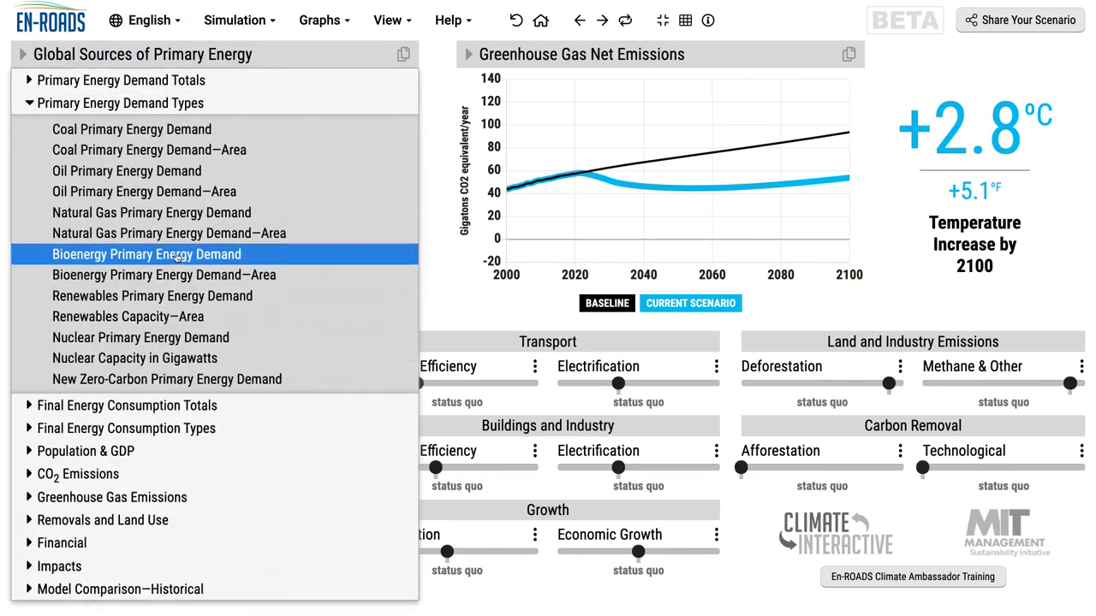
click(182, 130)
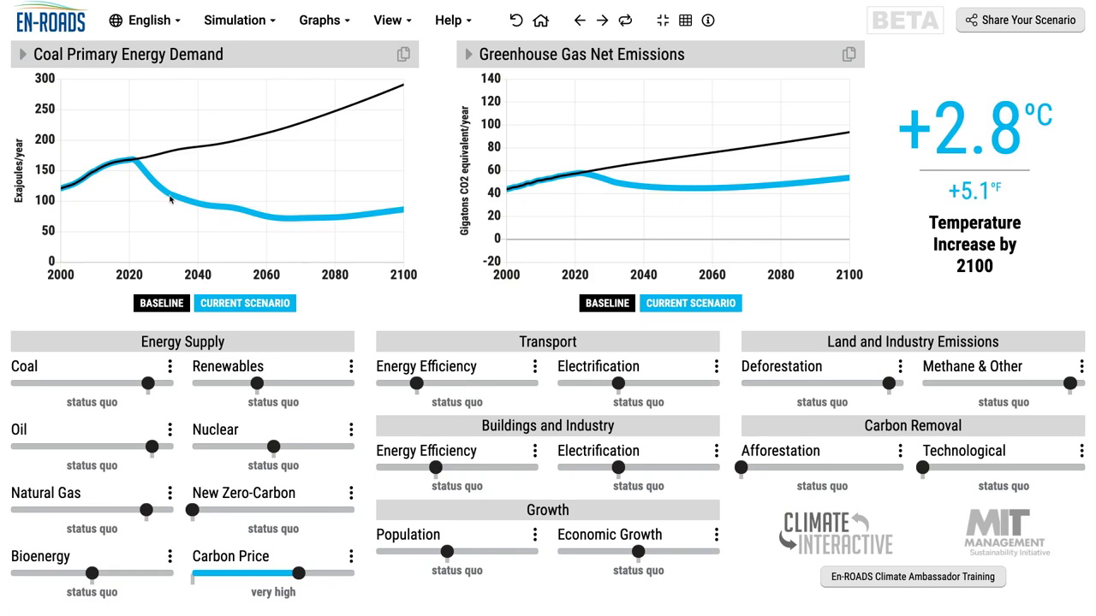
click(151, 51)
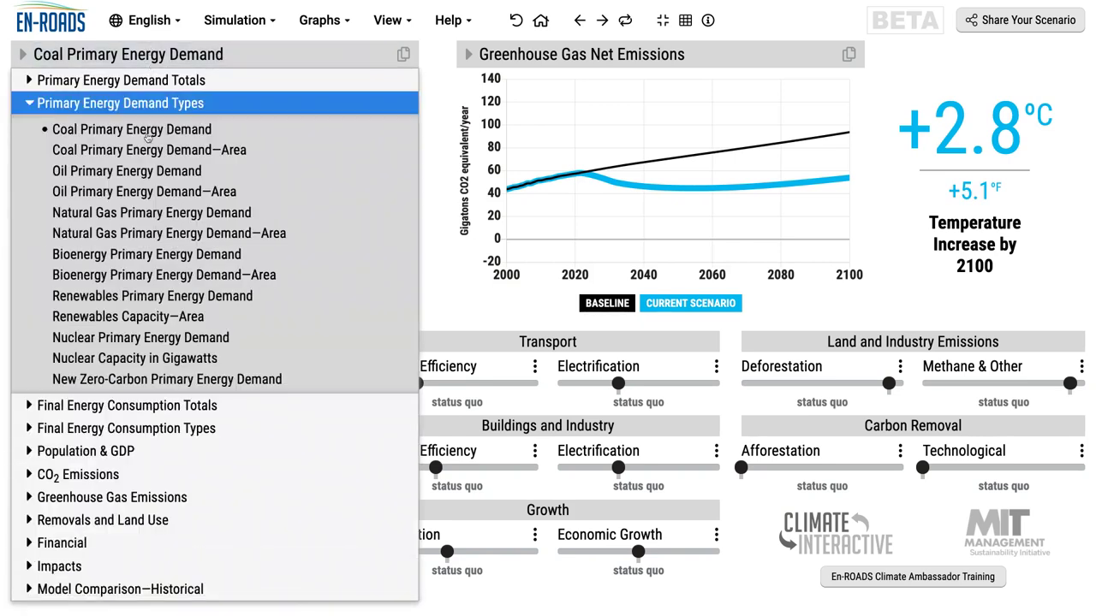
click(160, 215)
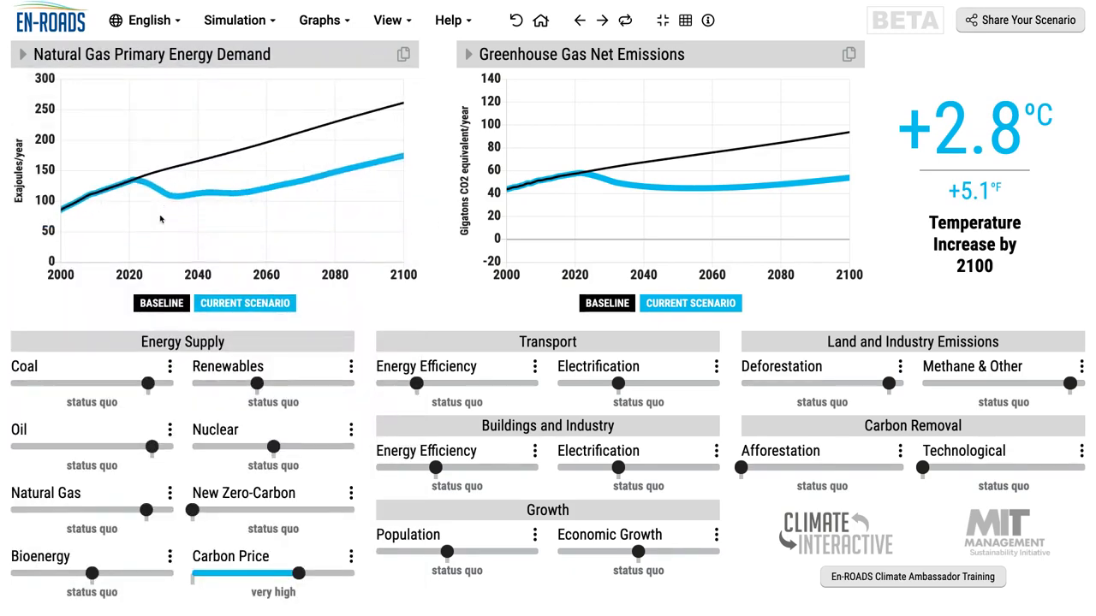
click(169, 56)
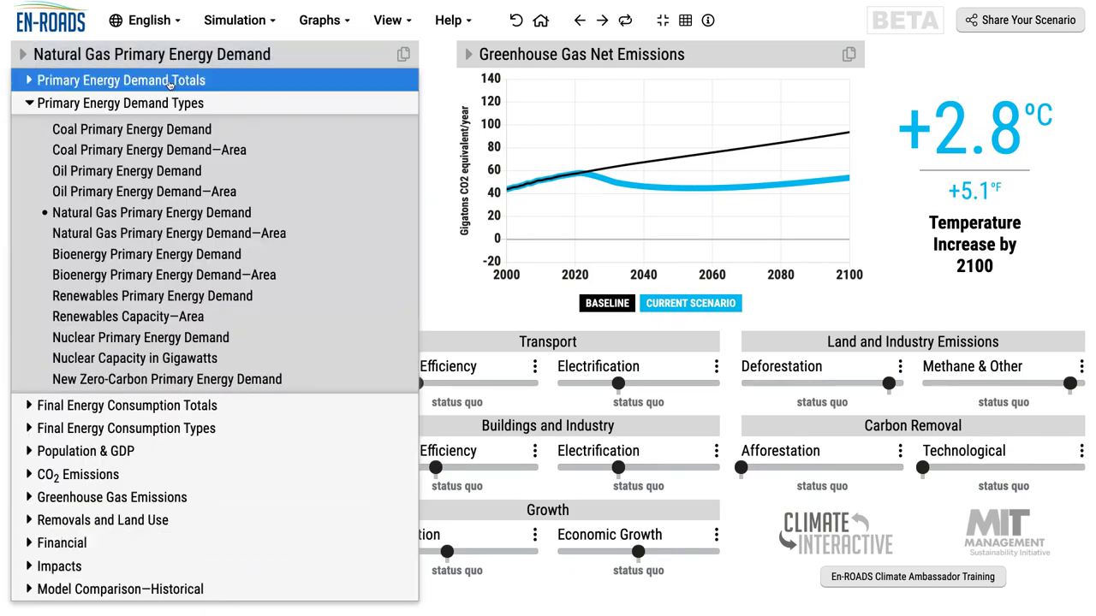
click(169, 174)
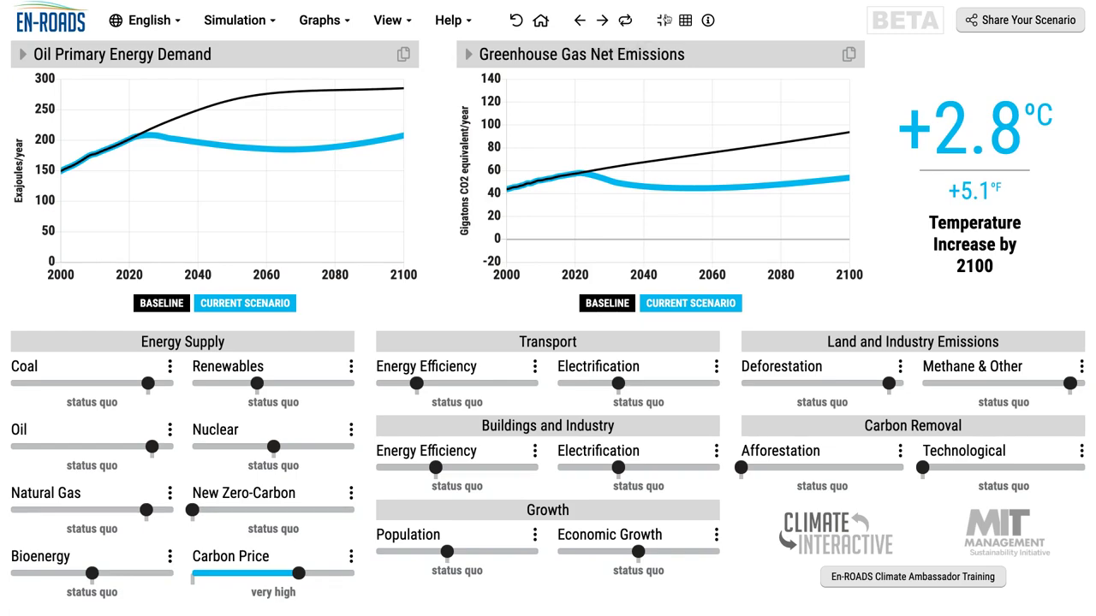
From the key-graphs overview, view Cost of Energy, then open Final Energy Consumption
click(686, 21)
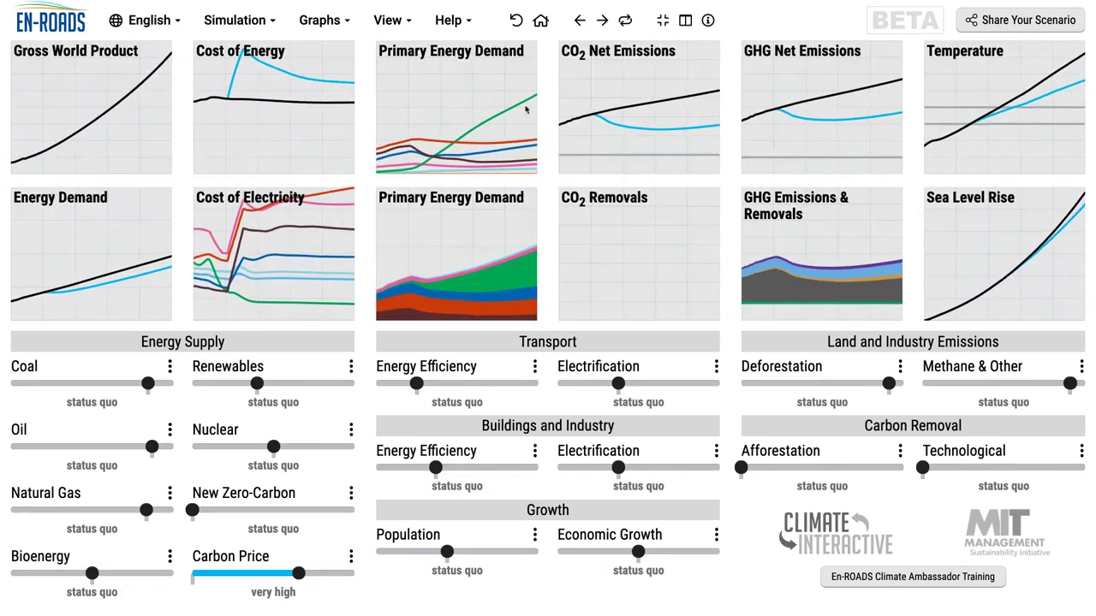
click(292, 116)
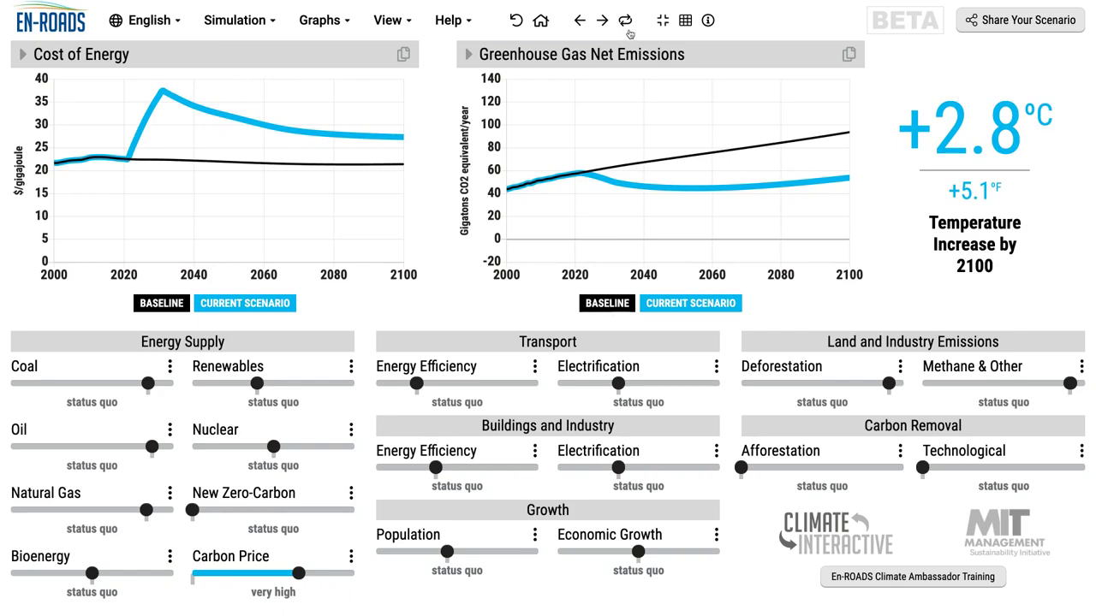
click(689, 22)
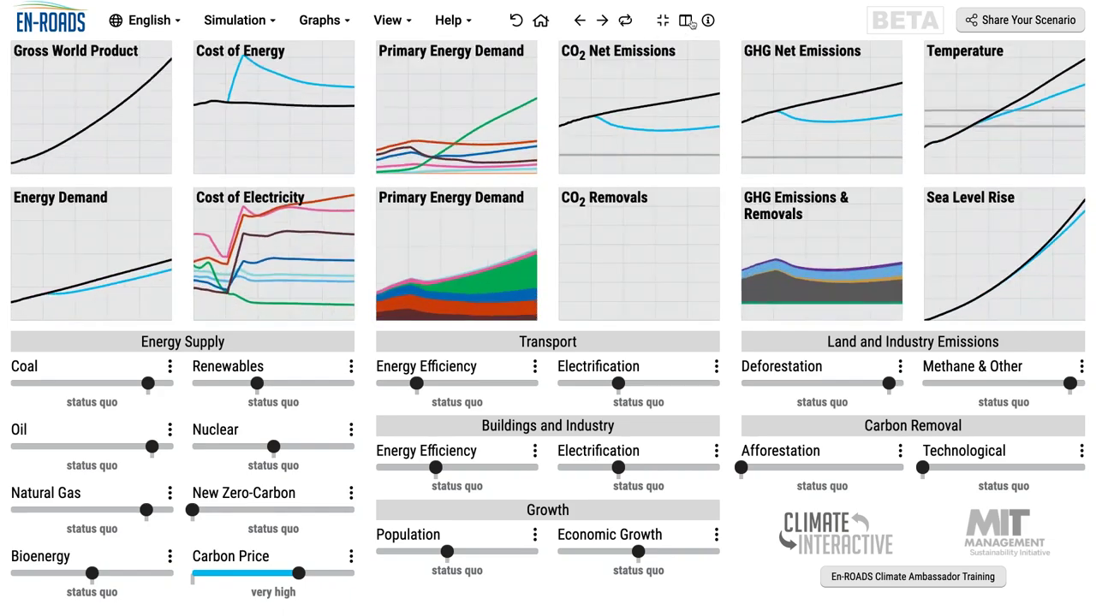
click(138, 231)
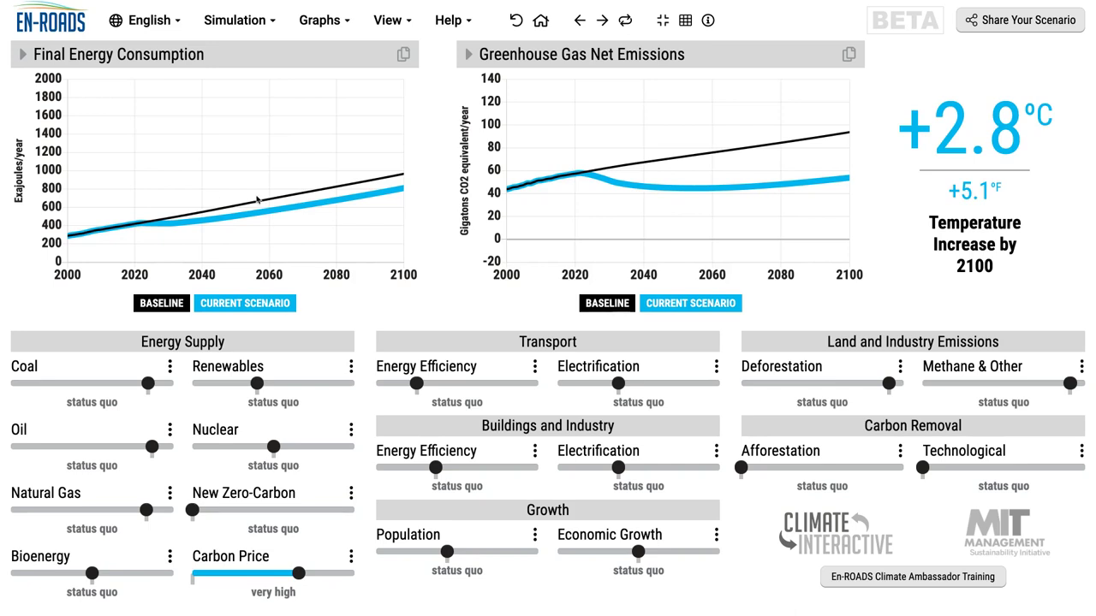
click(626, 20)
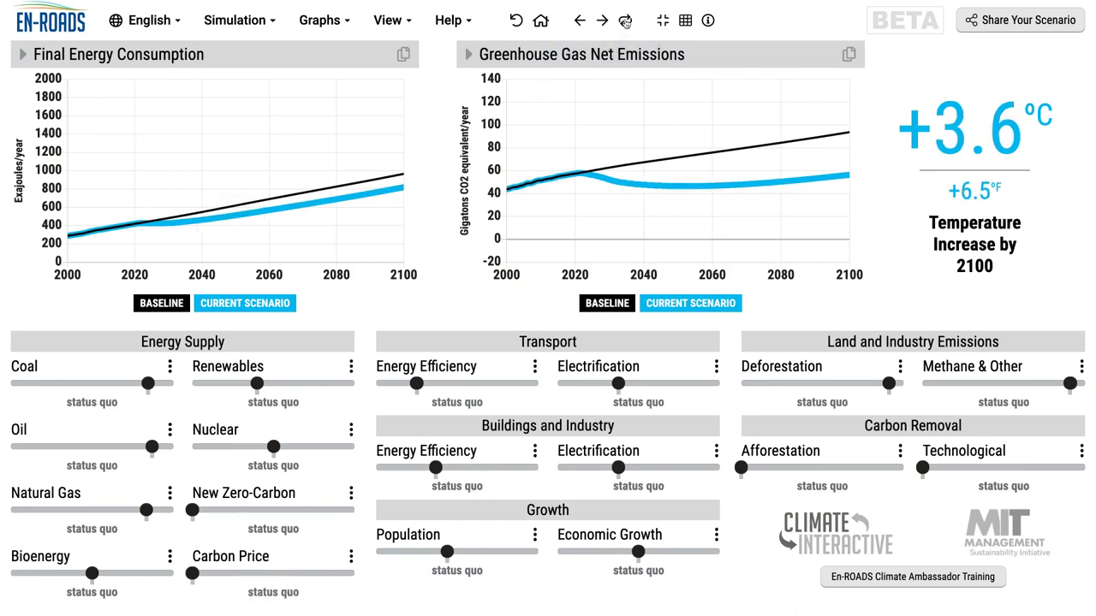
click(625, 20)
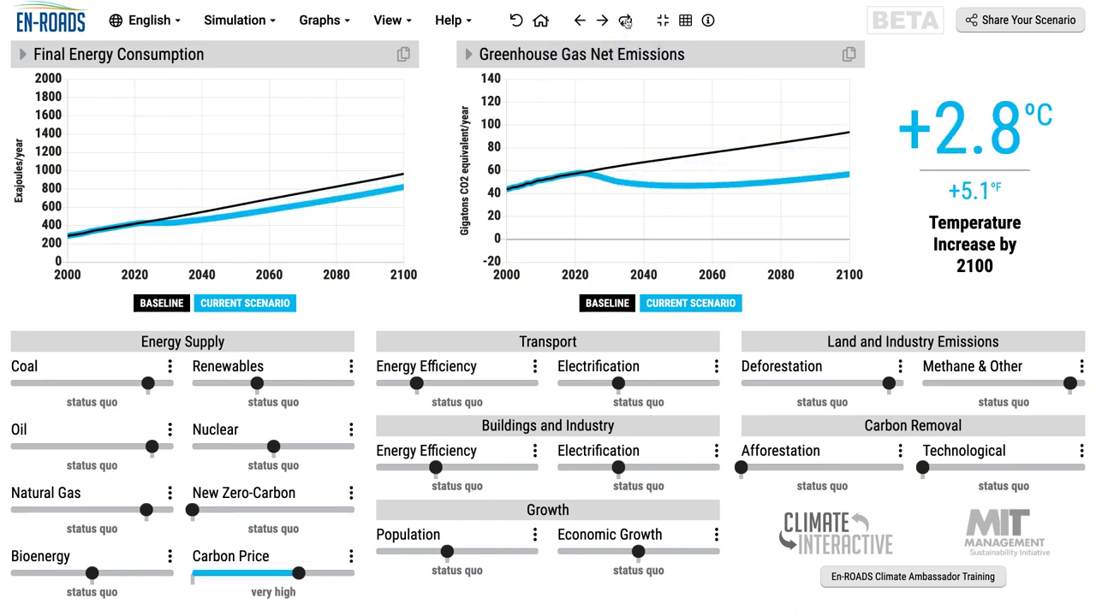
click(626, 21)
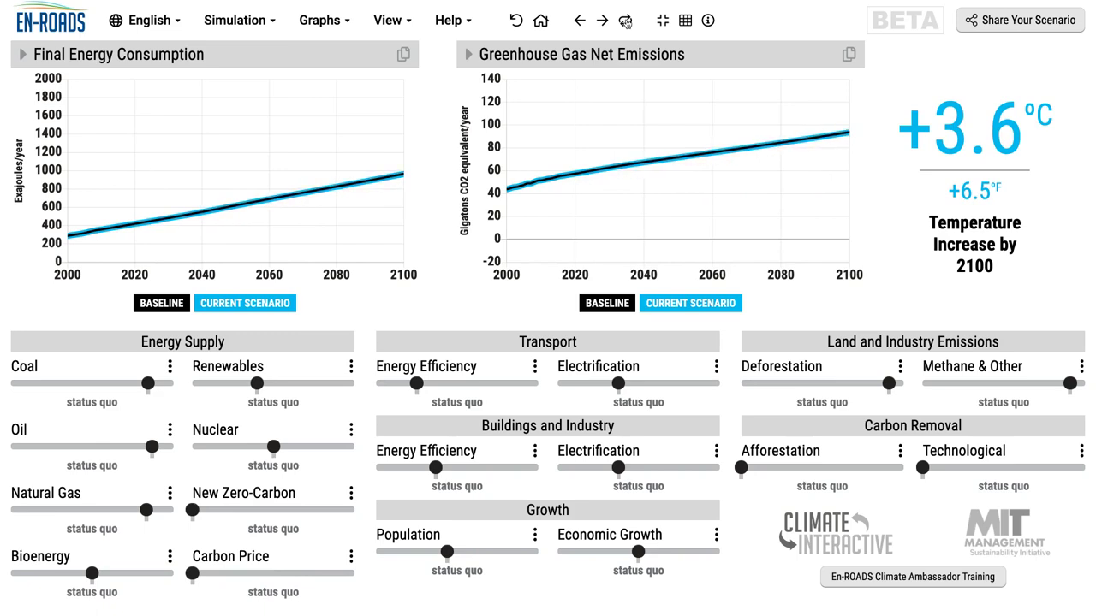
click(625, 20)
click(626, 21)
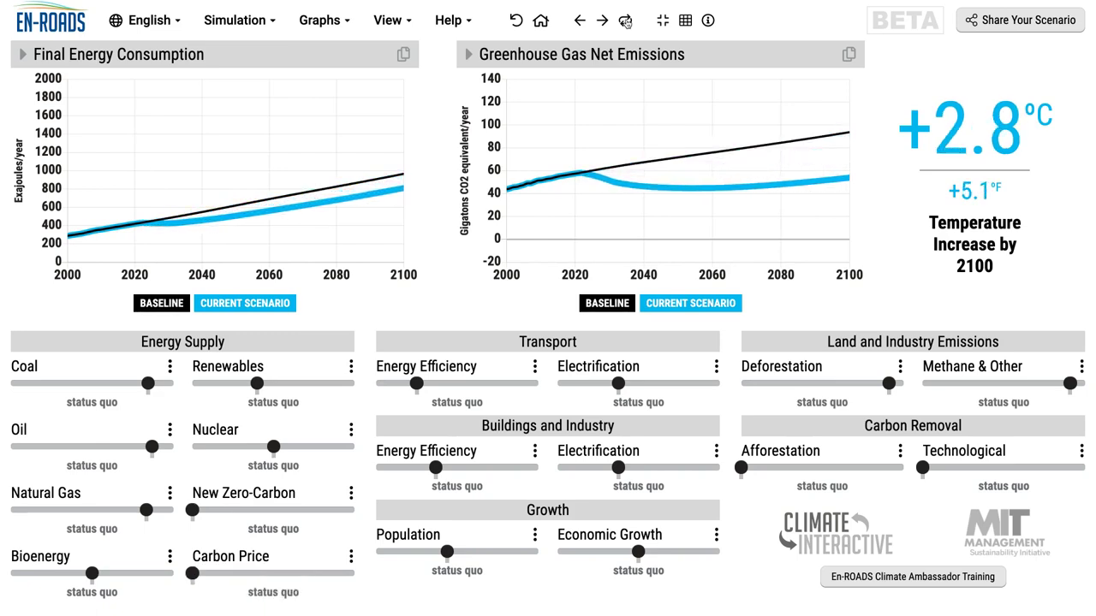
click(626, 21)
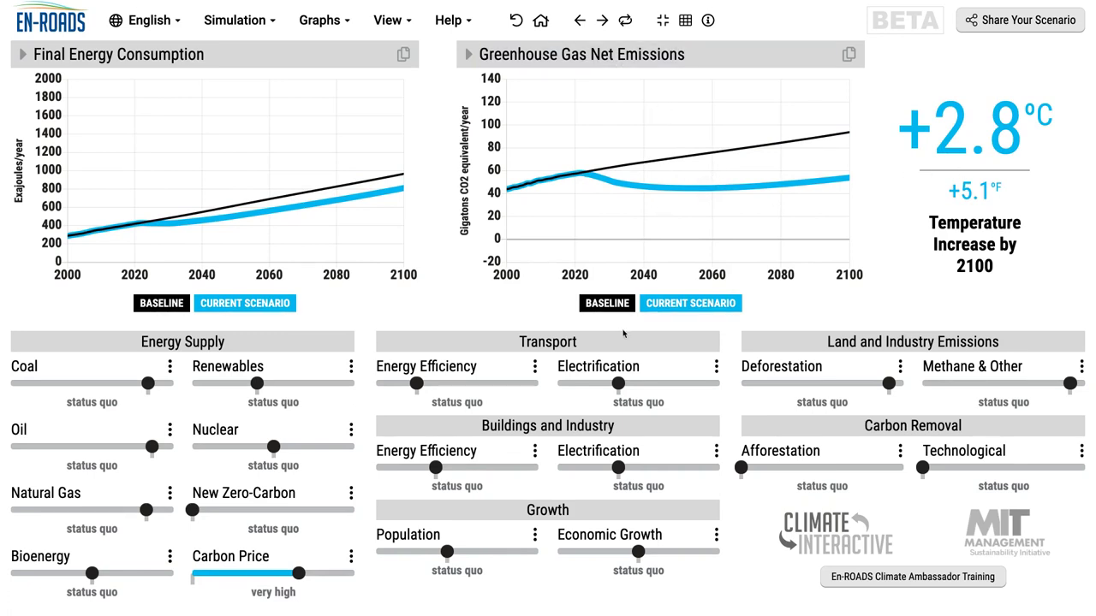
Show Natural Gas Final Energy Consumption in the left graph
click(217, 58)
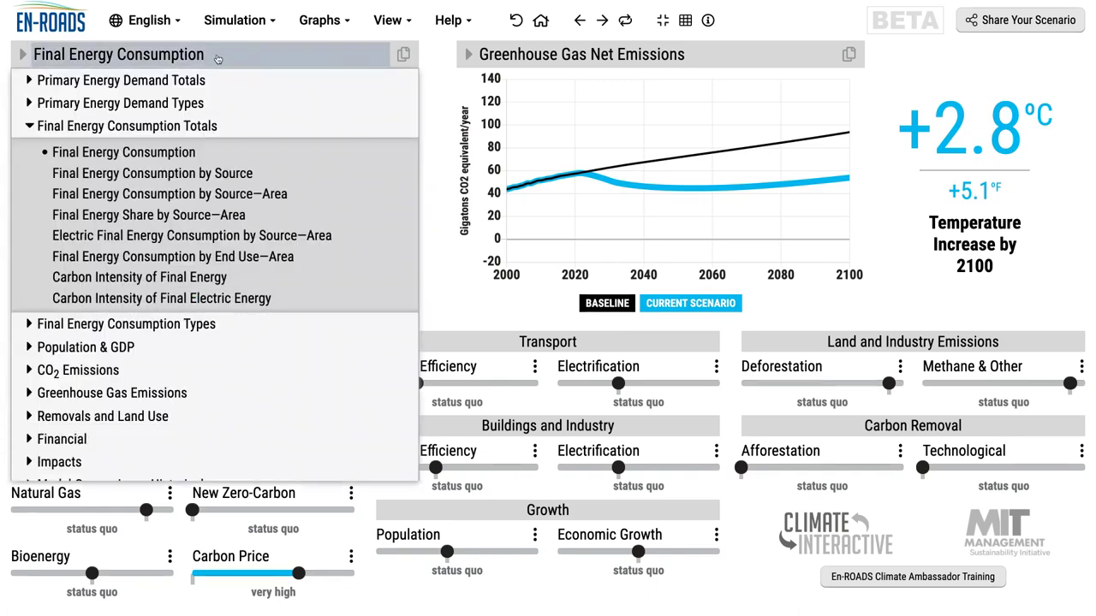
click(209, 322)
click(223, 222)
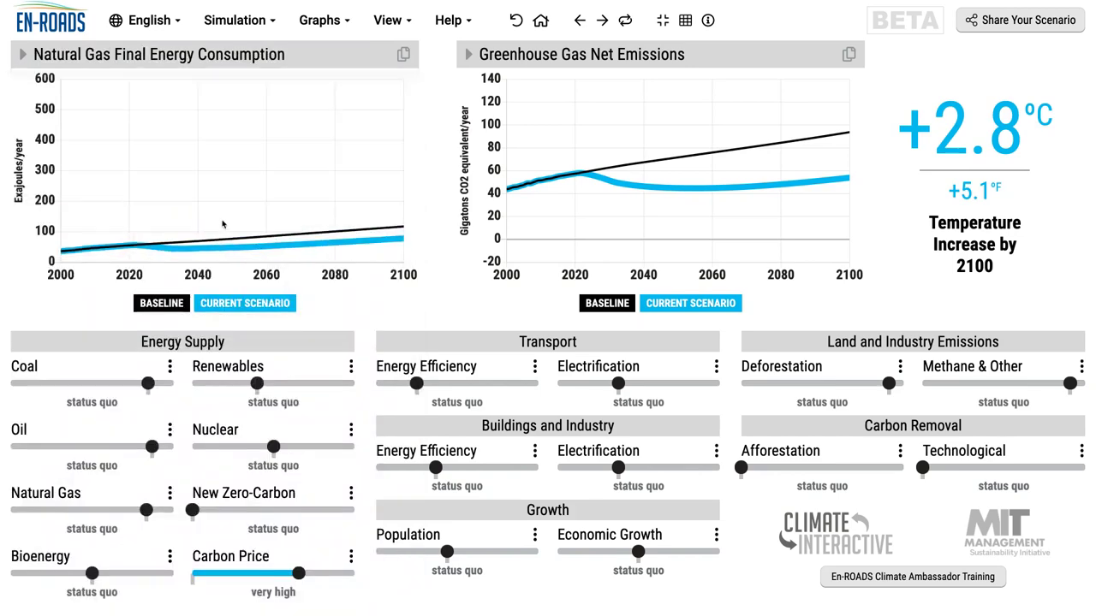
Switch the left graph to CH4 Emissions under Greenhouse Gas Emissions
click(211, 51)
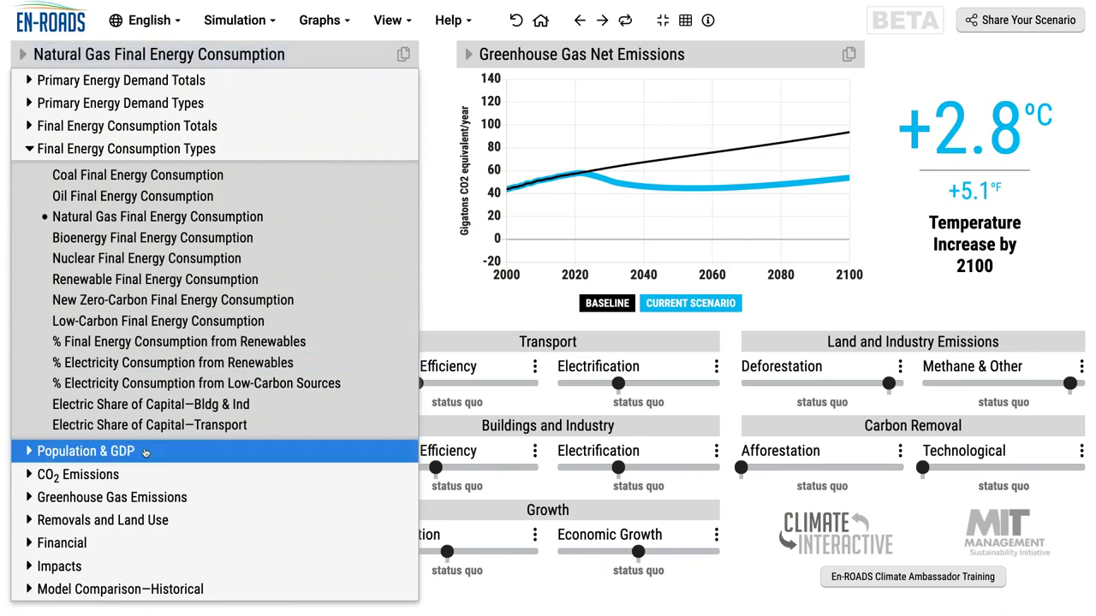
click(145, 497)
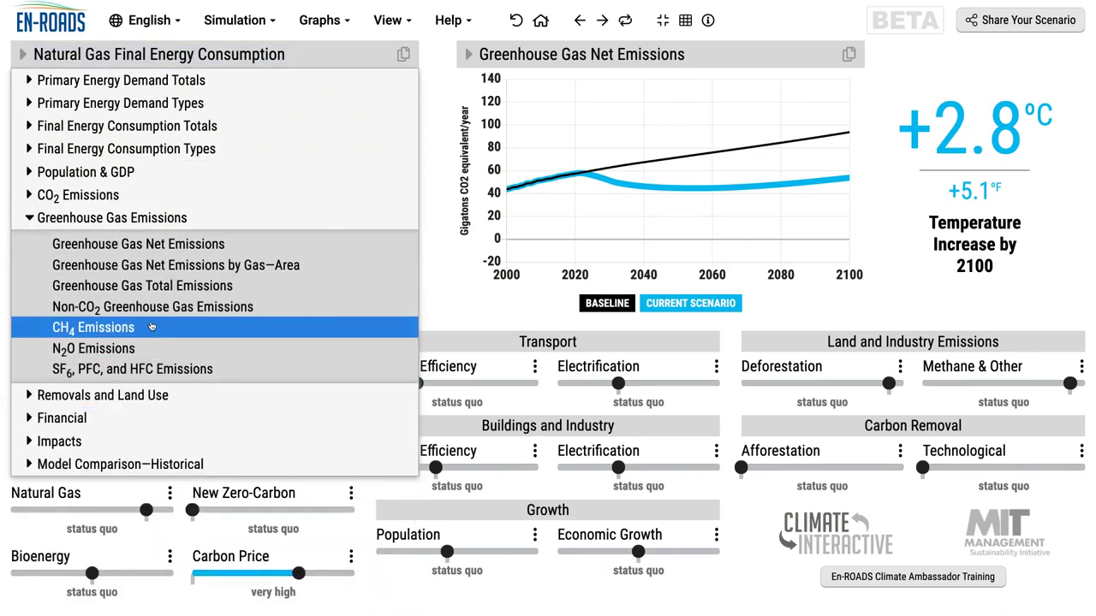
click(94, 327)
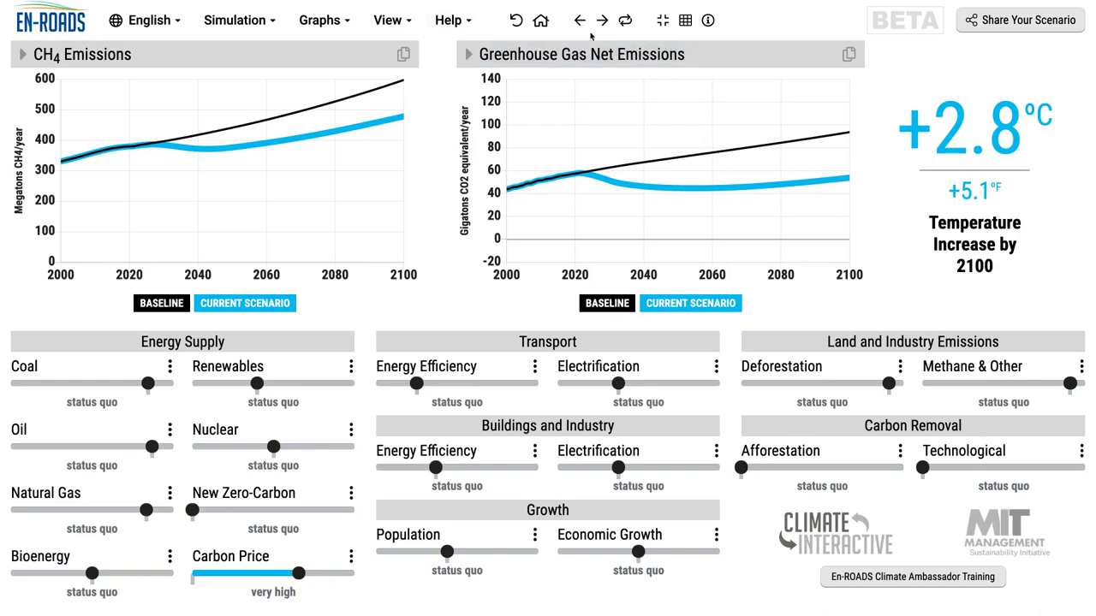
Enlarge Cost of Energy from the overview, then switch it to Financial > Revenue & Cost from Taxes & Subsidies
click(685, 20)
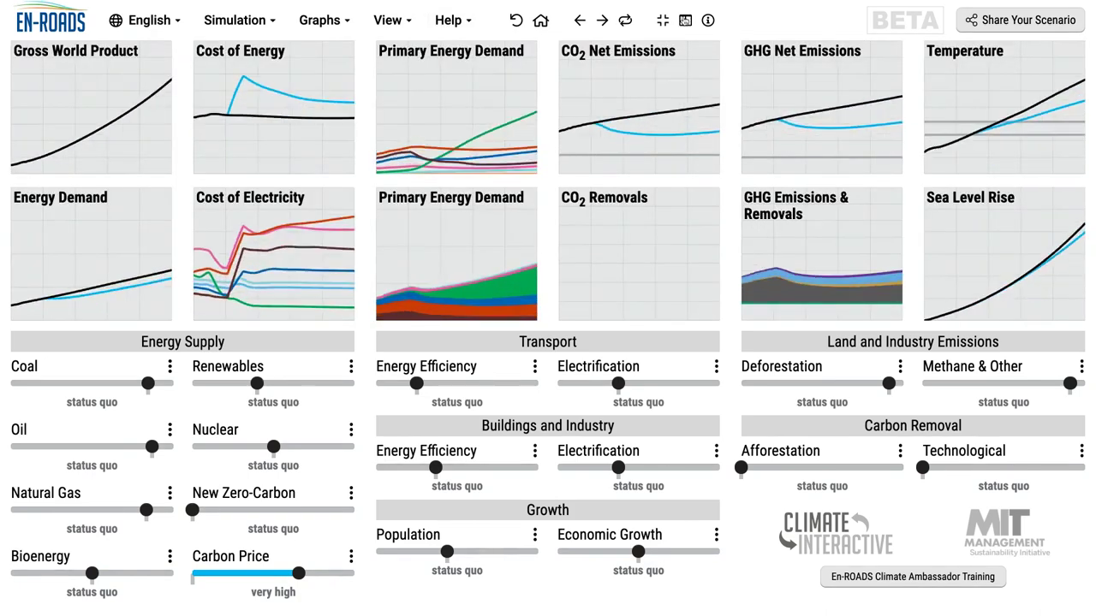
click(333, 85)
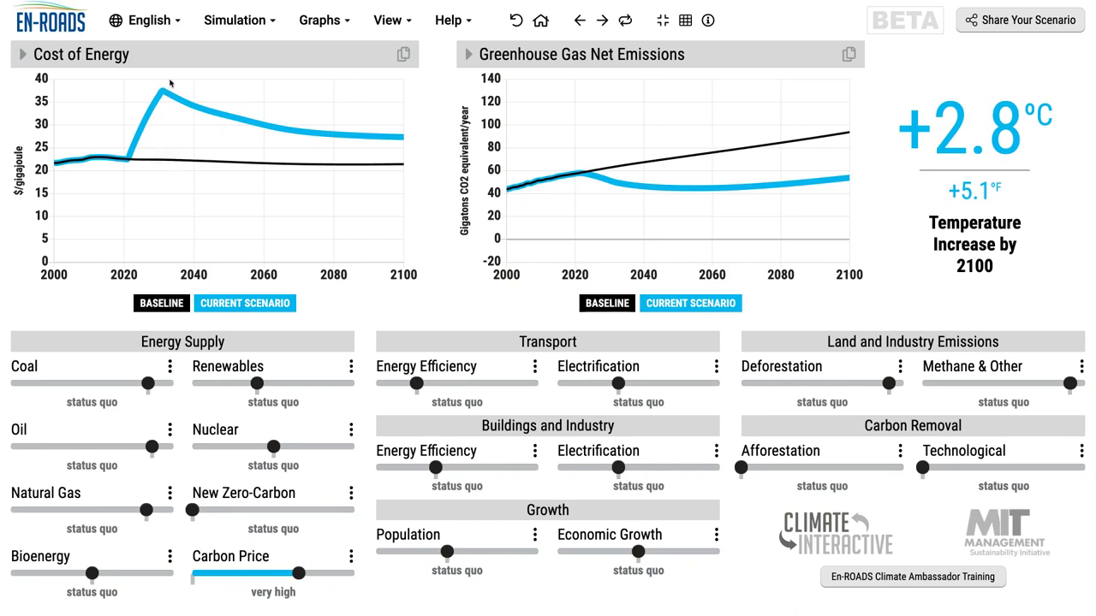
click(182, 57)
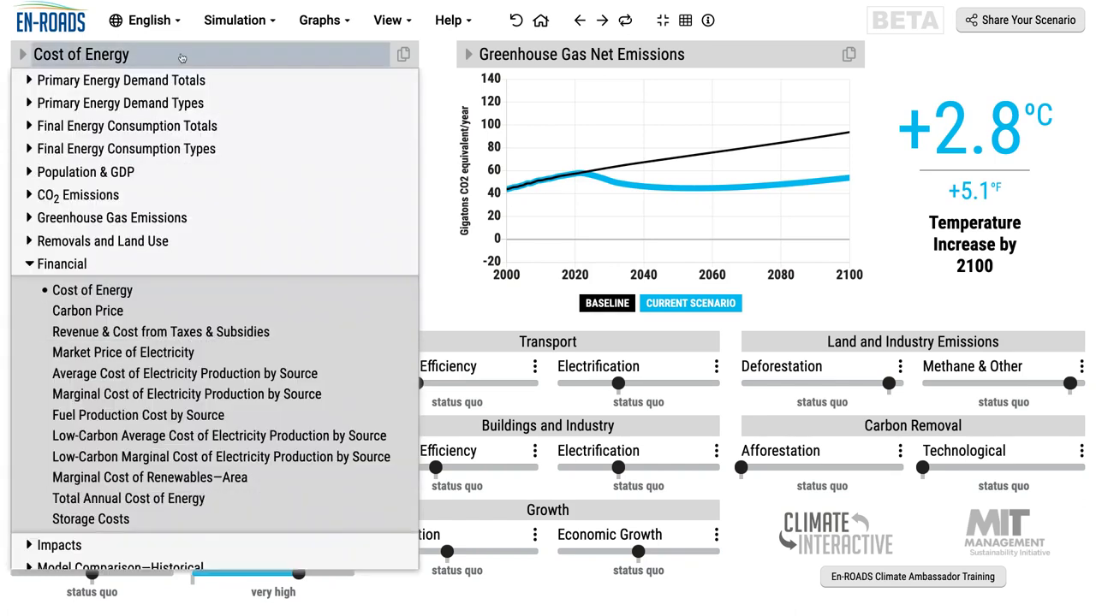
click(168, 331)
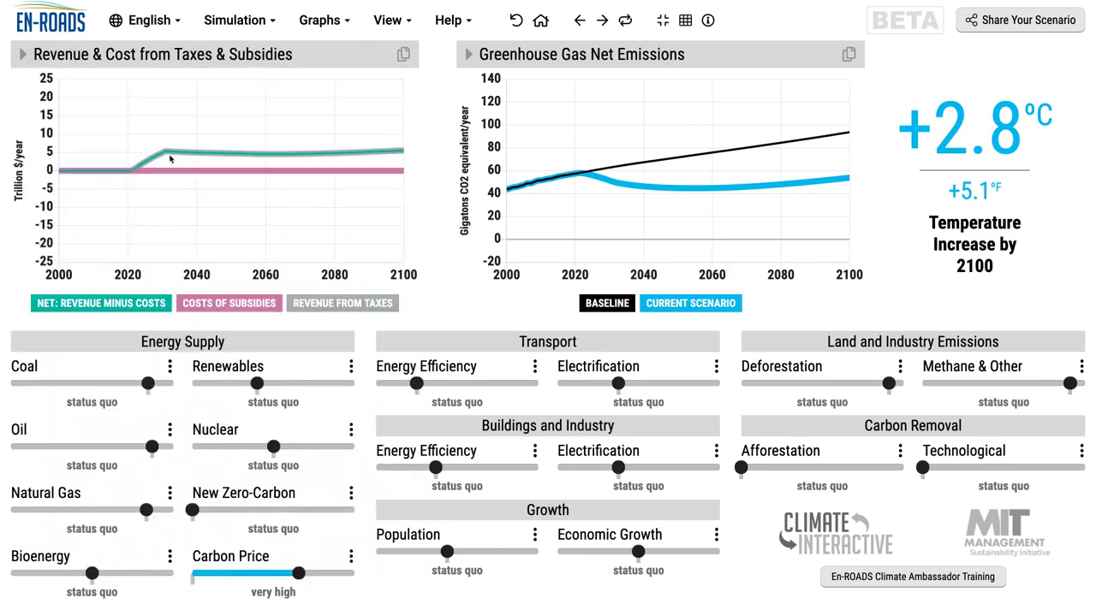
mouse_move(177, 154)
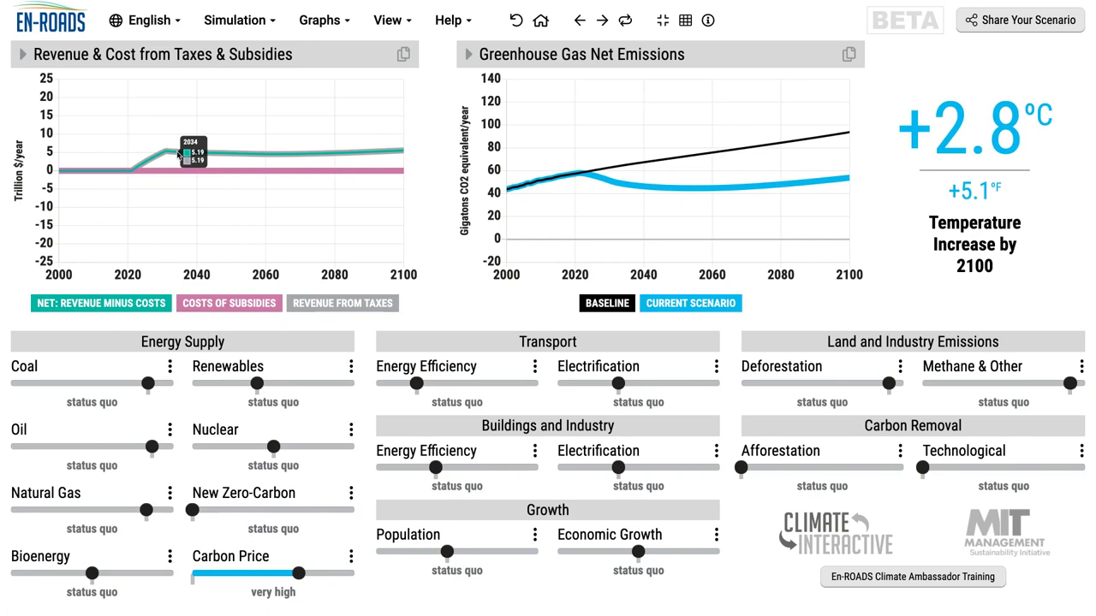
Switch the left graph to Impacts > Air Pollution from Energy, showing PM2.5 emissions near 14 Mt/year by 2100
click(163, 54)
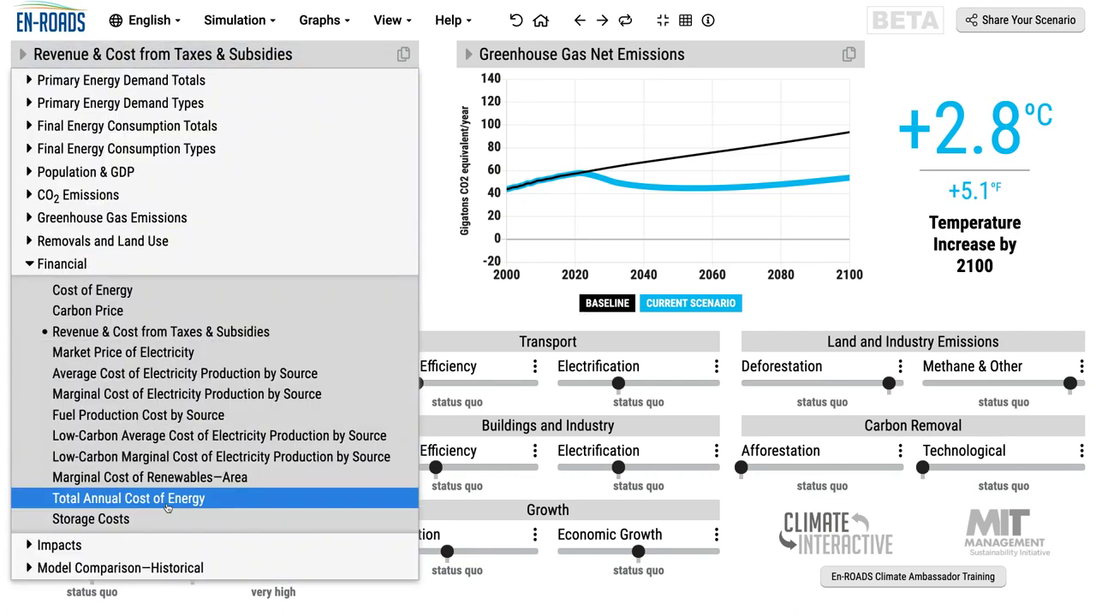
click(163, 545)
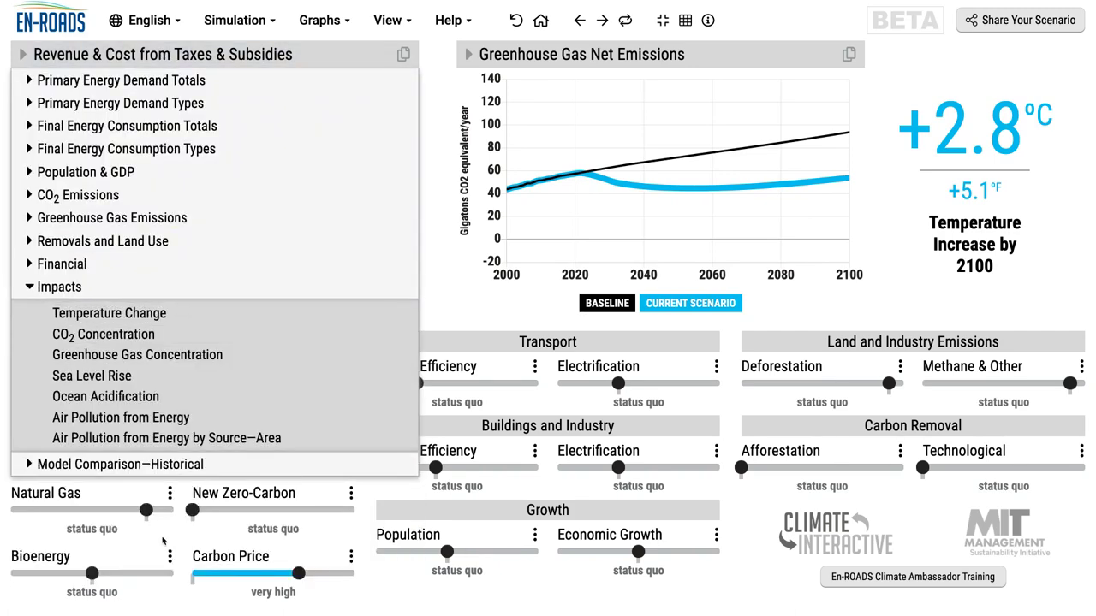
click(168, 420)
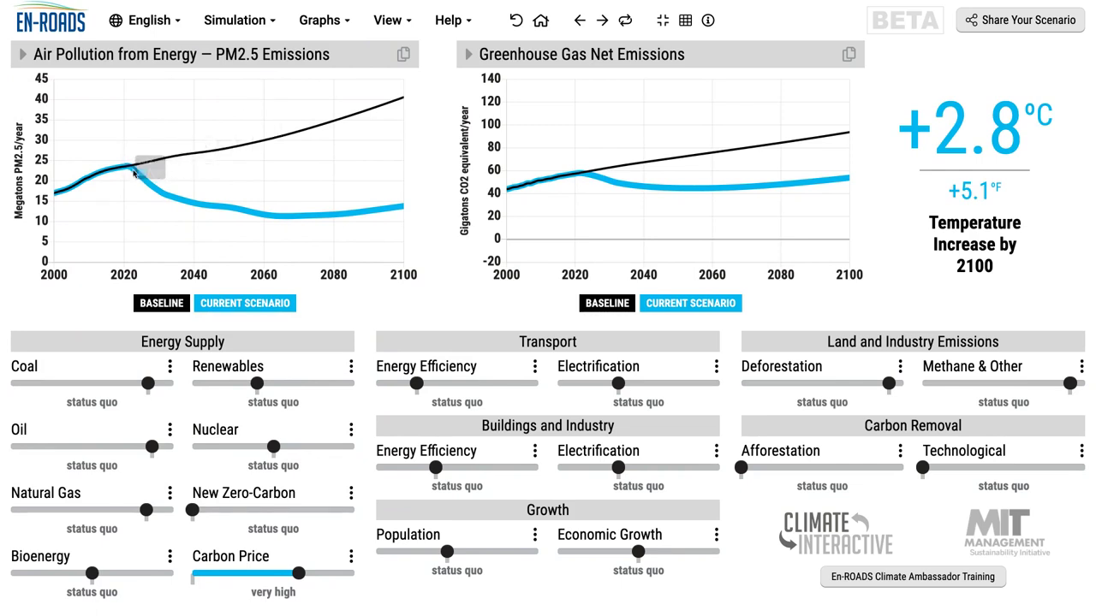
mouse_move(155, 193)
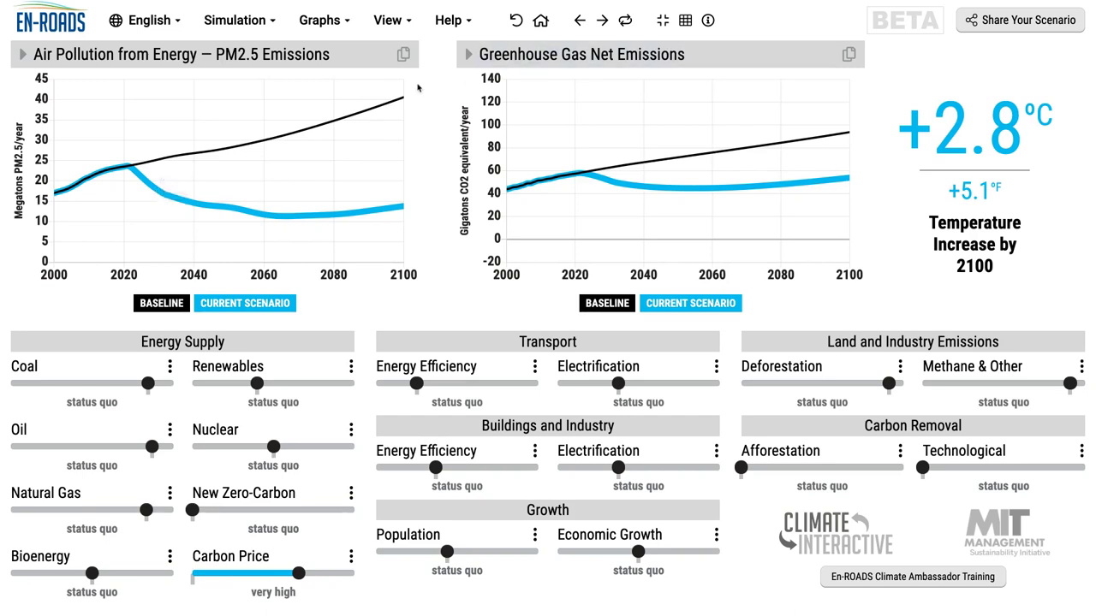
Enlarge the primary energy sources chart from the key-graph overview, then replay the last carbon price change
click(685, 19)
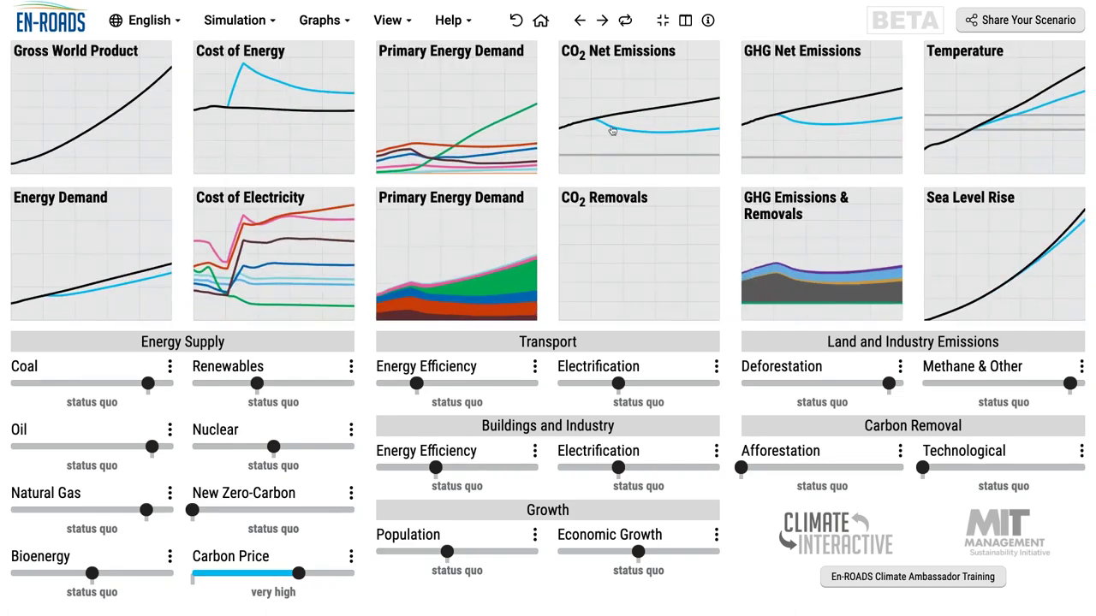
click(456, 248)
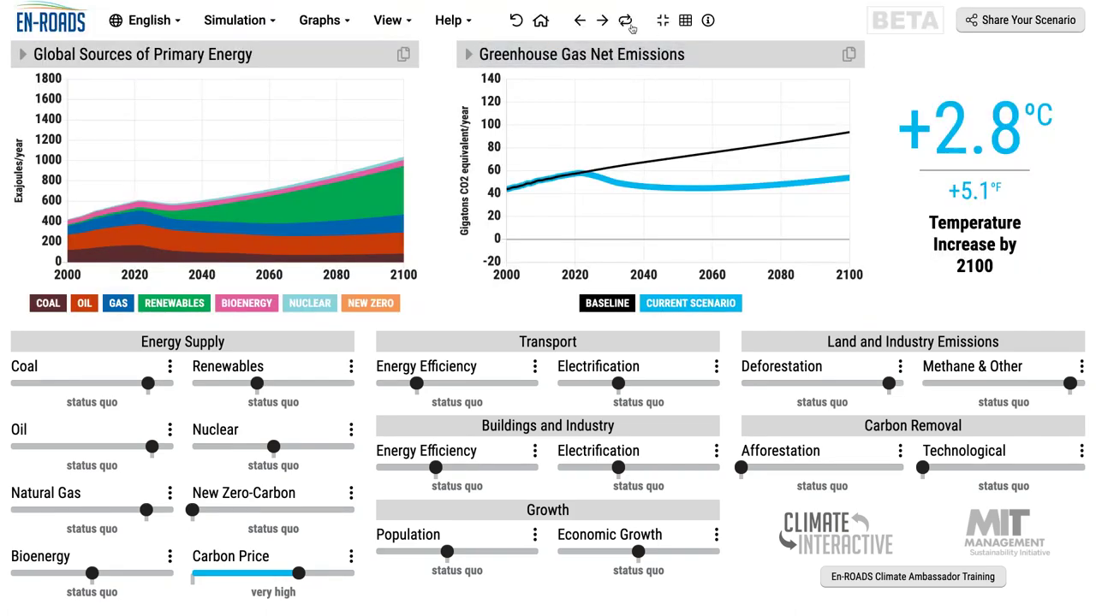
click(628, 21)
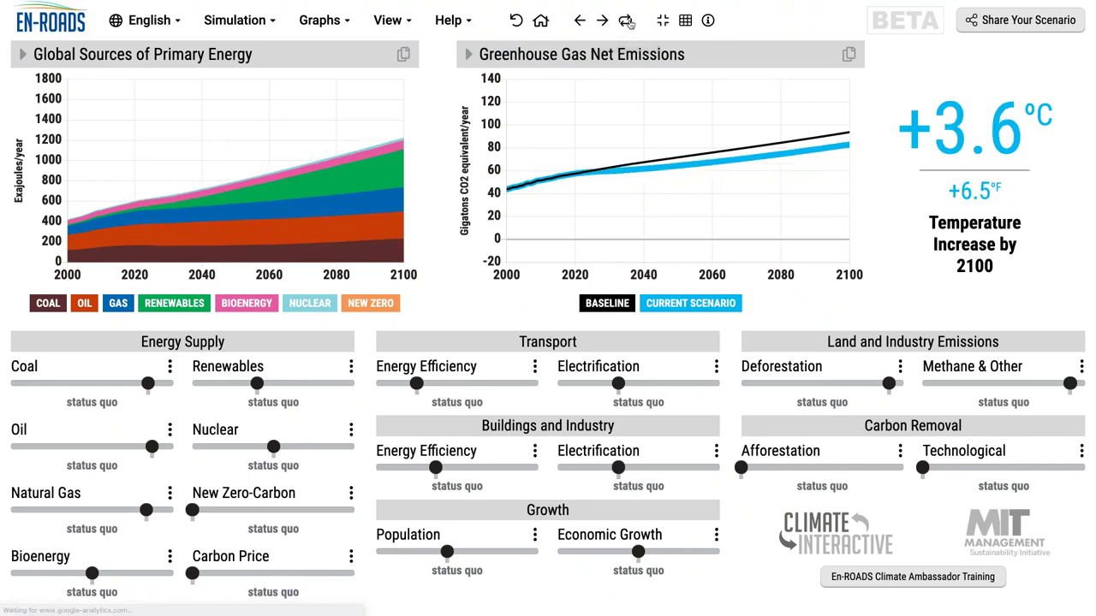